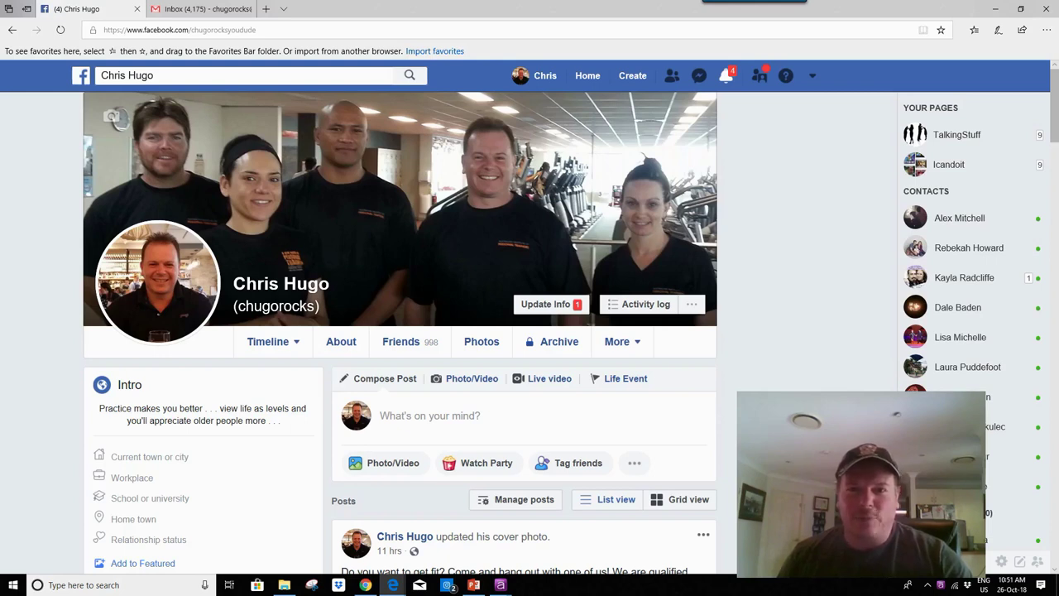
Step: Scroll down the profile timeline and start a Photo/Video post from the Create Post box
scroll(399, 331, down, 1)
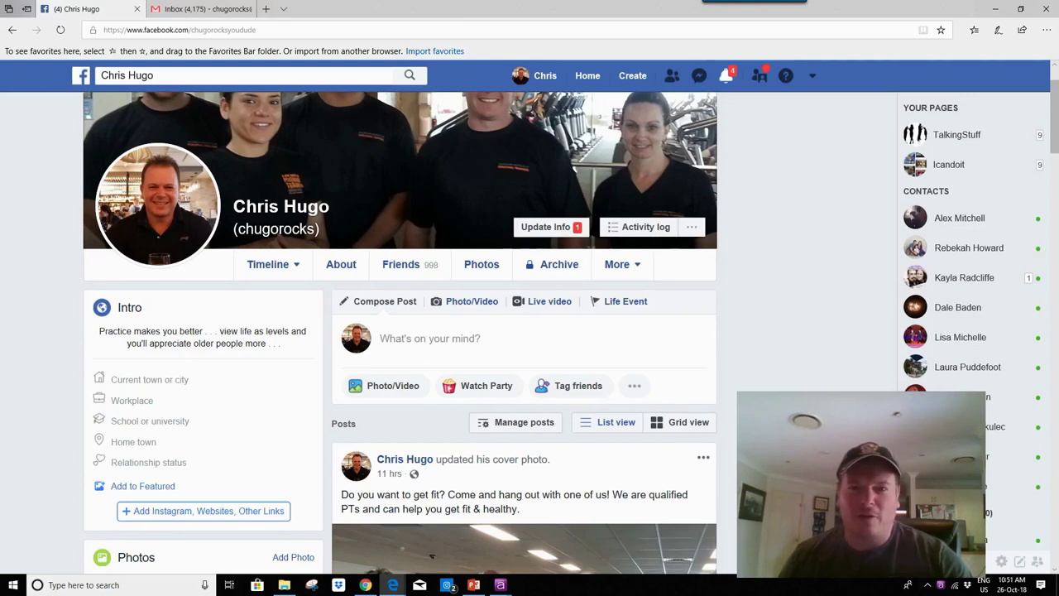
scroll(525, 331, down, 1)
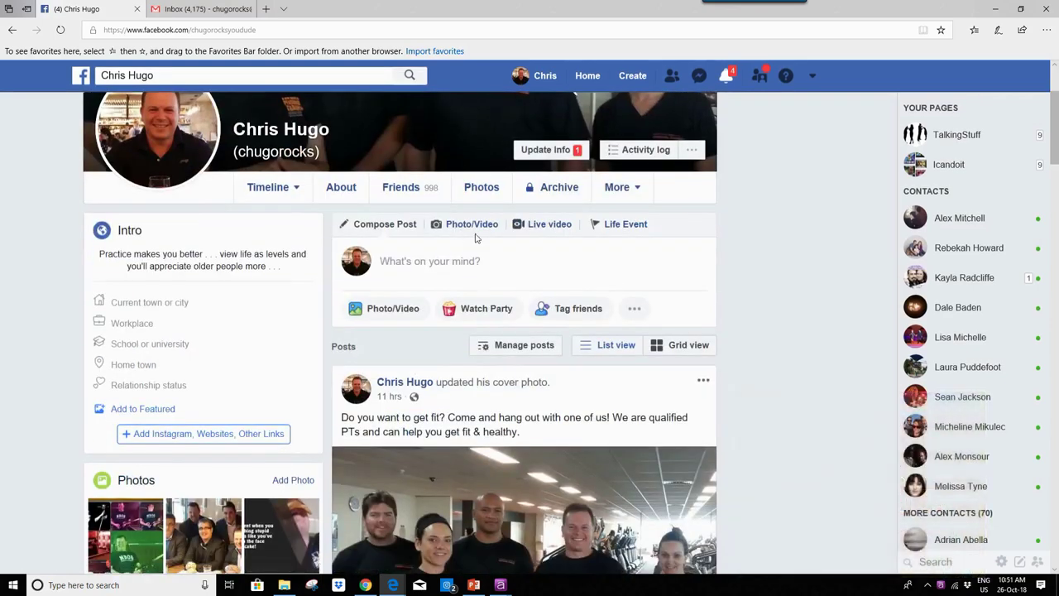
click(470, 226)
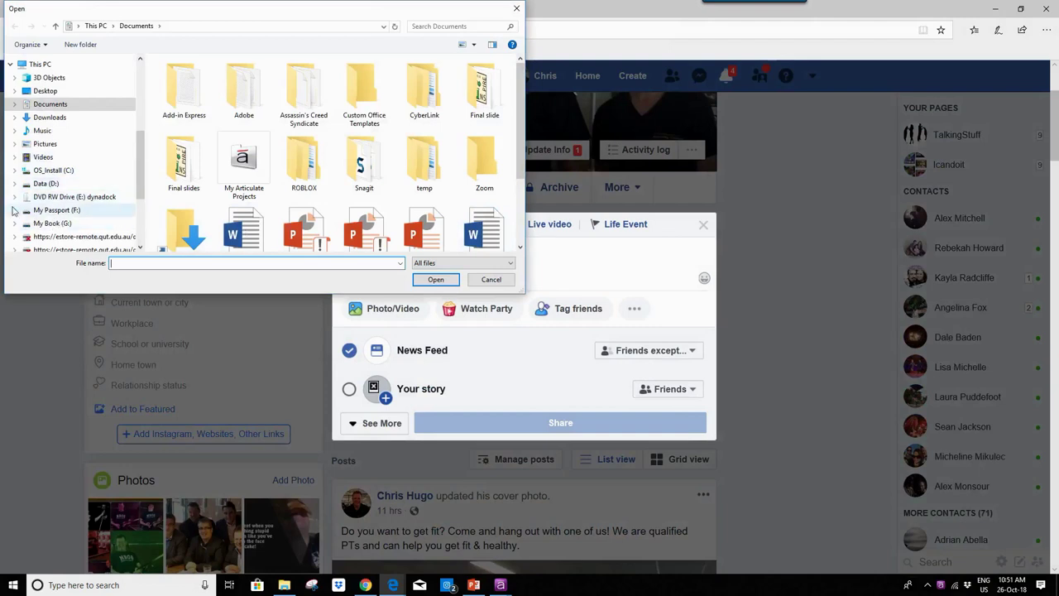
Step: Search My Passport (F:) > Educational recordings for 'meme' and pick the Meme champion series image
click(14, 210)
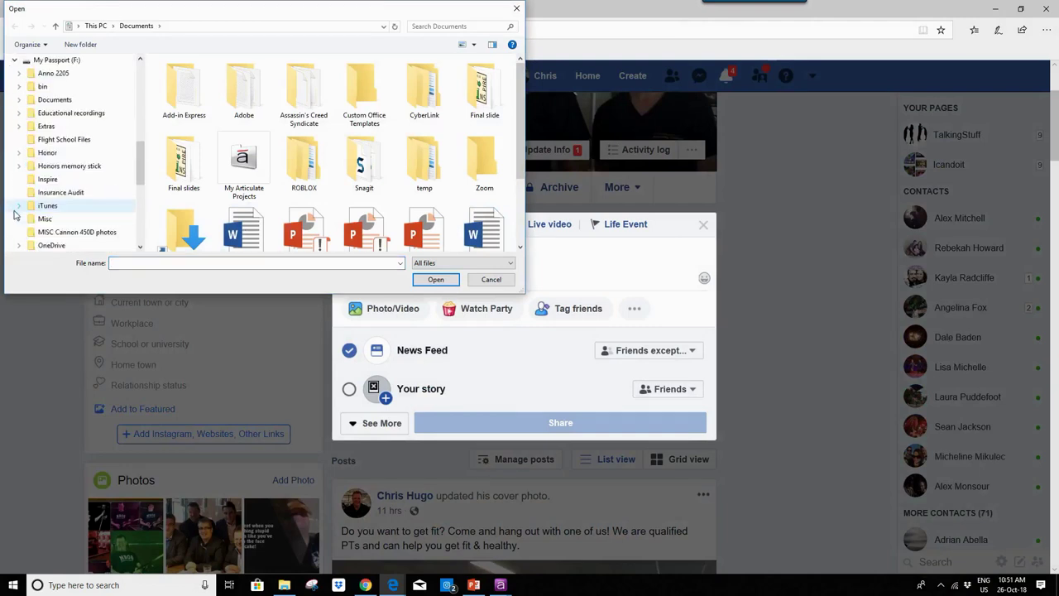
click(83, 115)
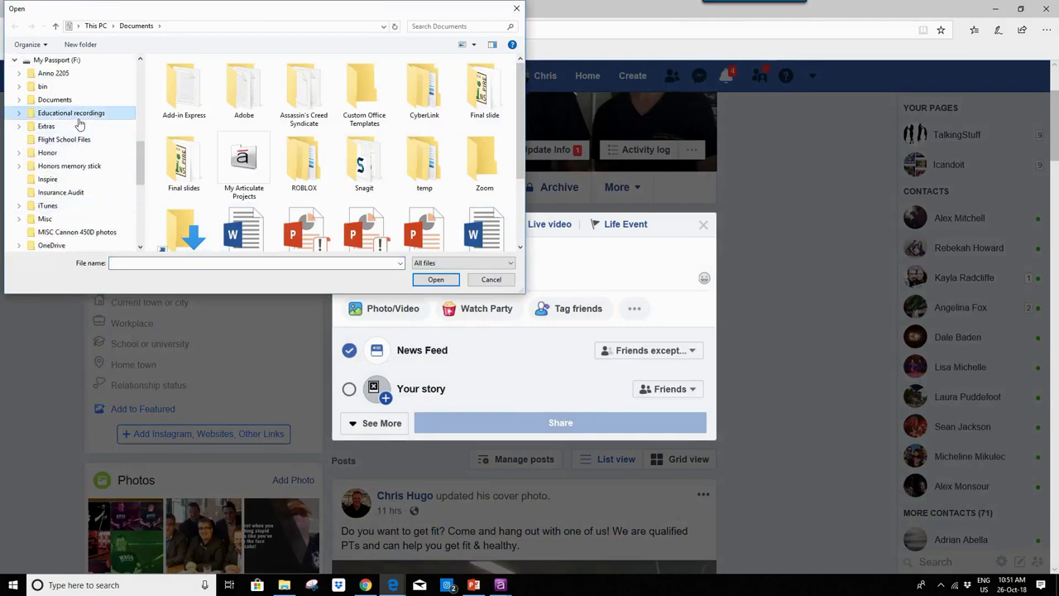
click(447, 25)
text(meme)
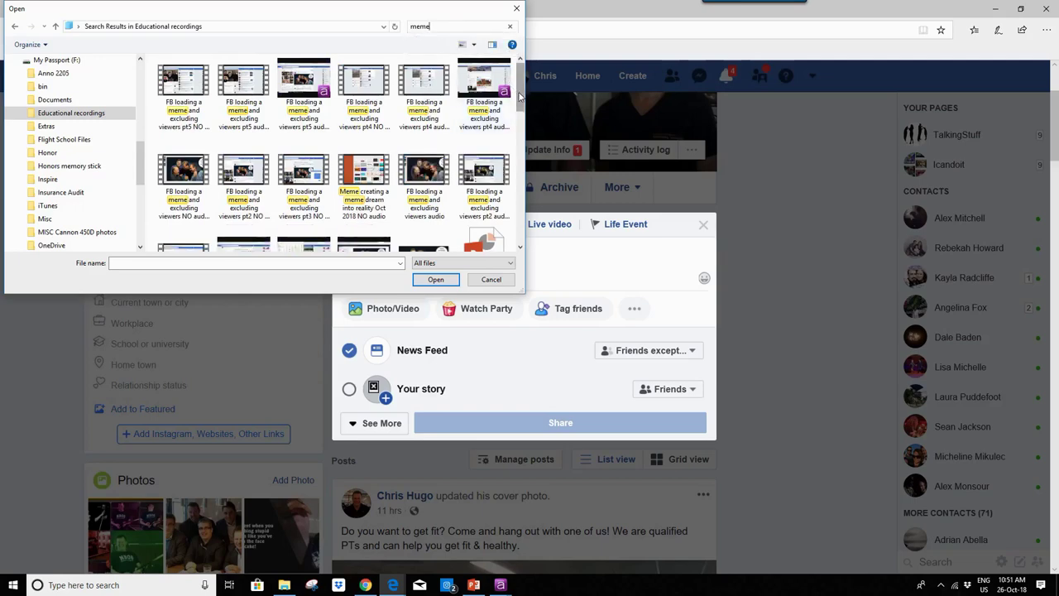
drag(519, 97, 520, 153)
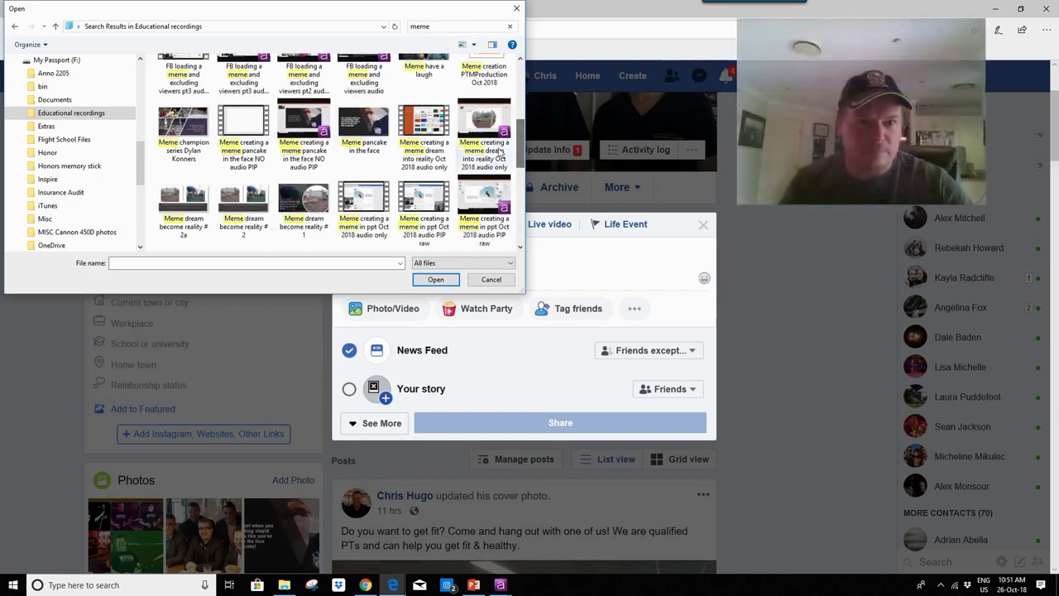
click(187, 129)
Step: Attach the image and write a tribute caption to the tagged friend, a Level 10 gymnast cut short by injury
click(436, 282)
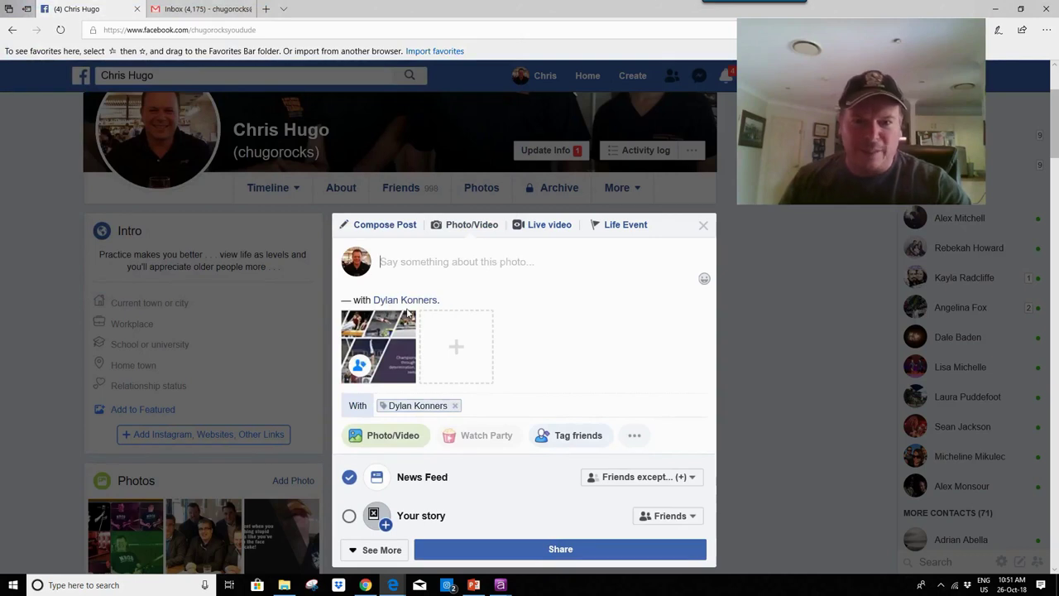
mouse_move(360, 325)
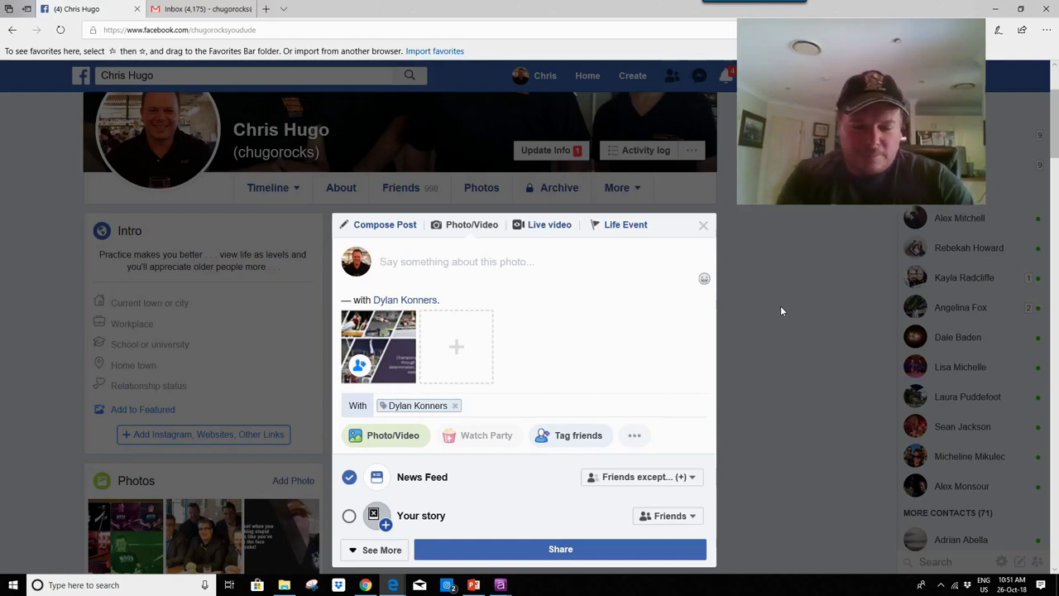
text(Tribue to)
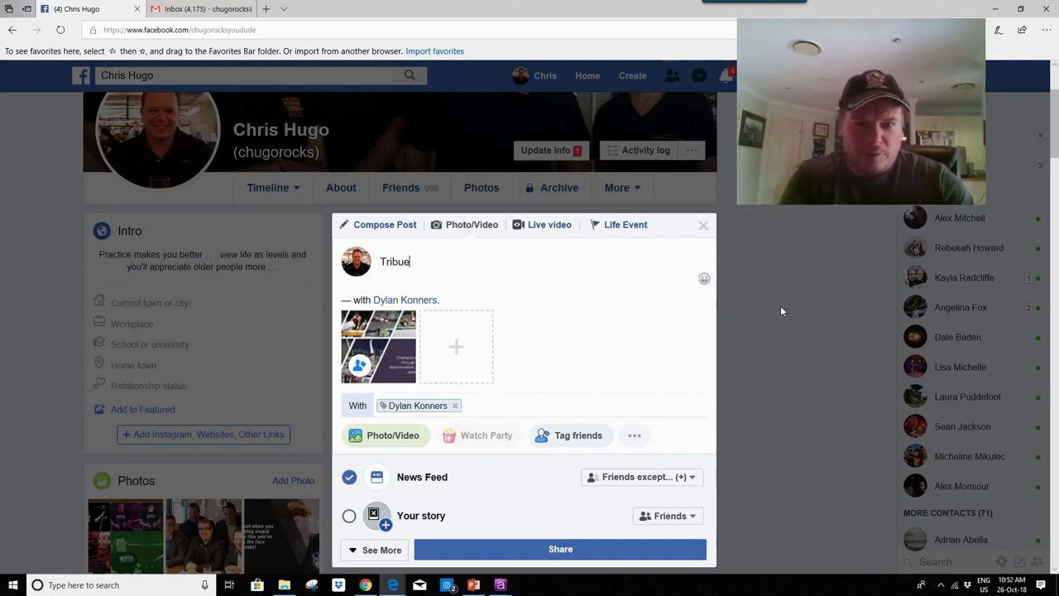
key(BackSpace)
key(BackSpace)
key(BackSpace)
key(BackSpace)
key(BackSpace)
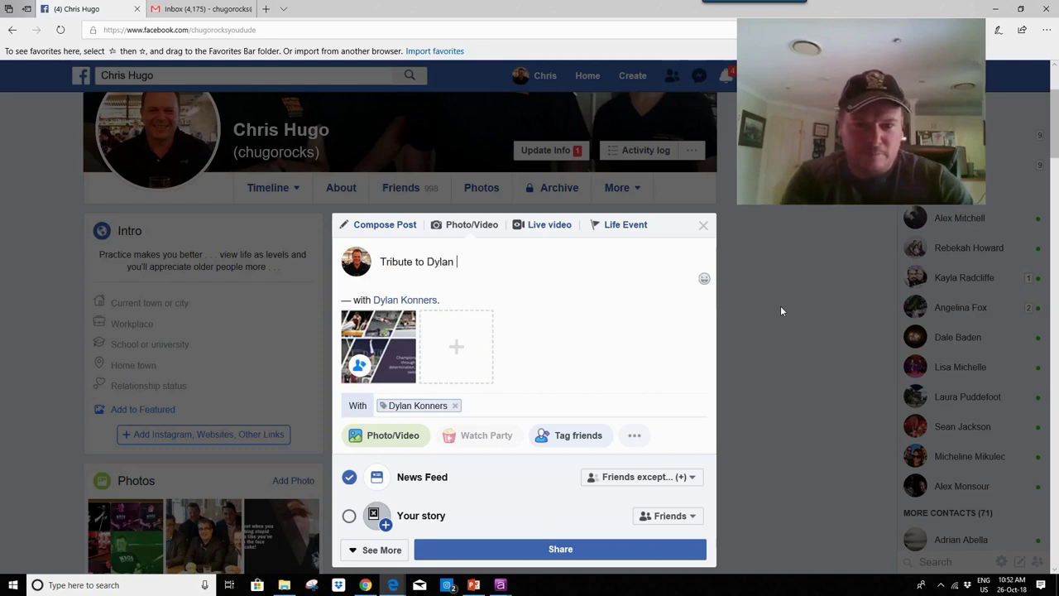
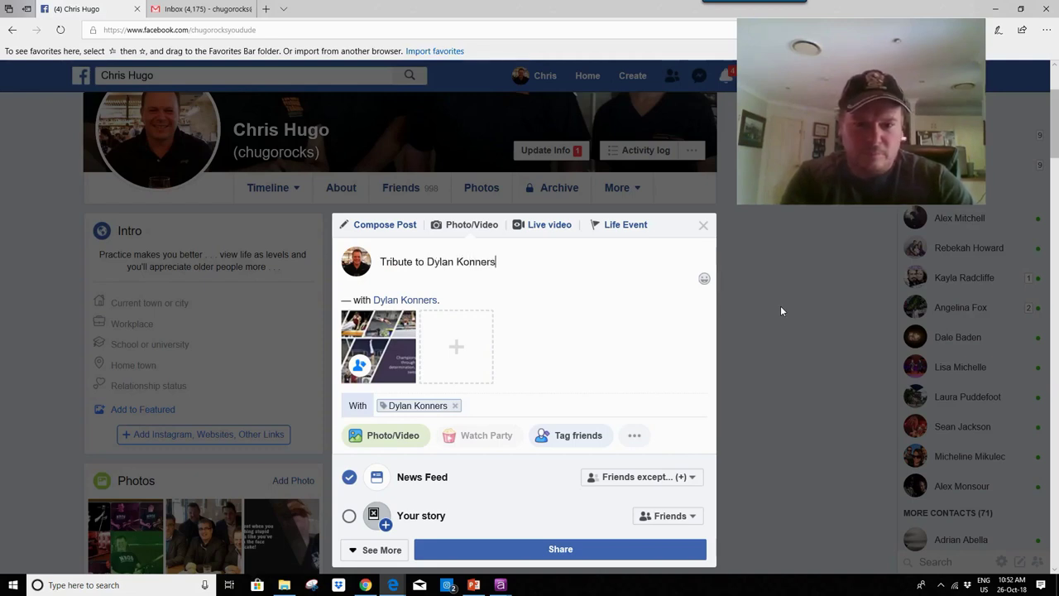
text(,)
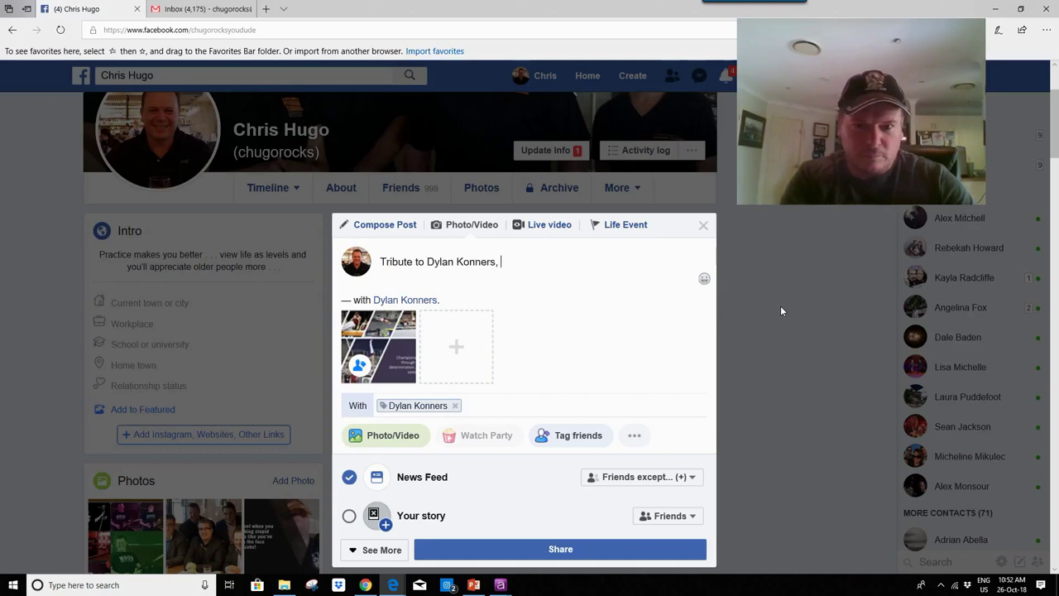
text( Level)
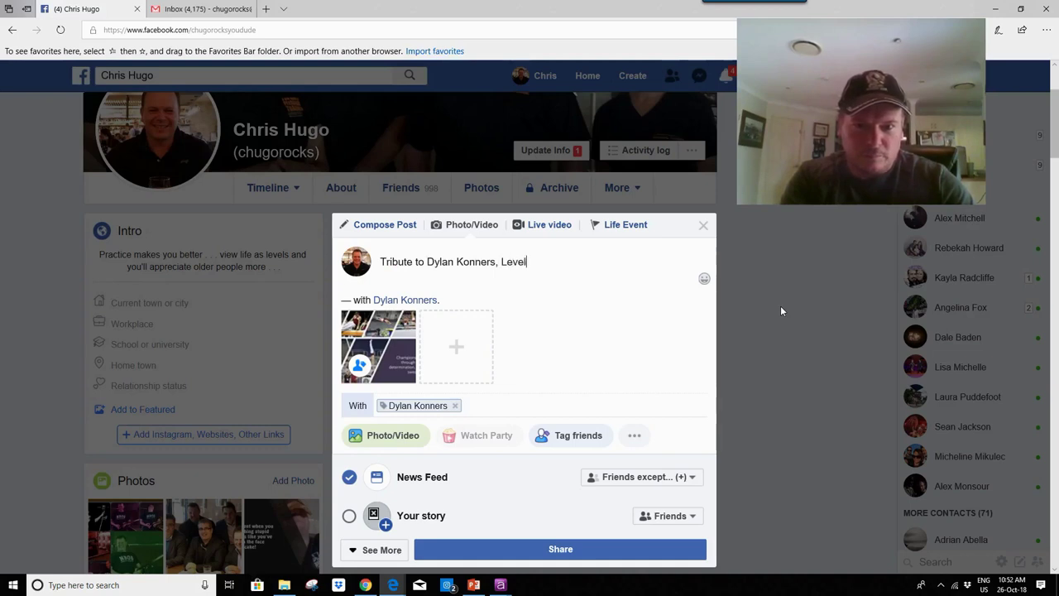
text( 10 gym)
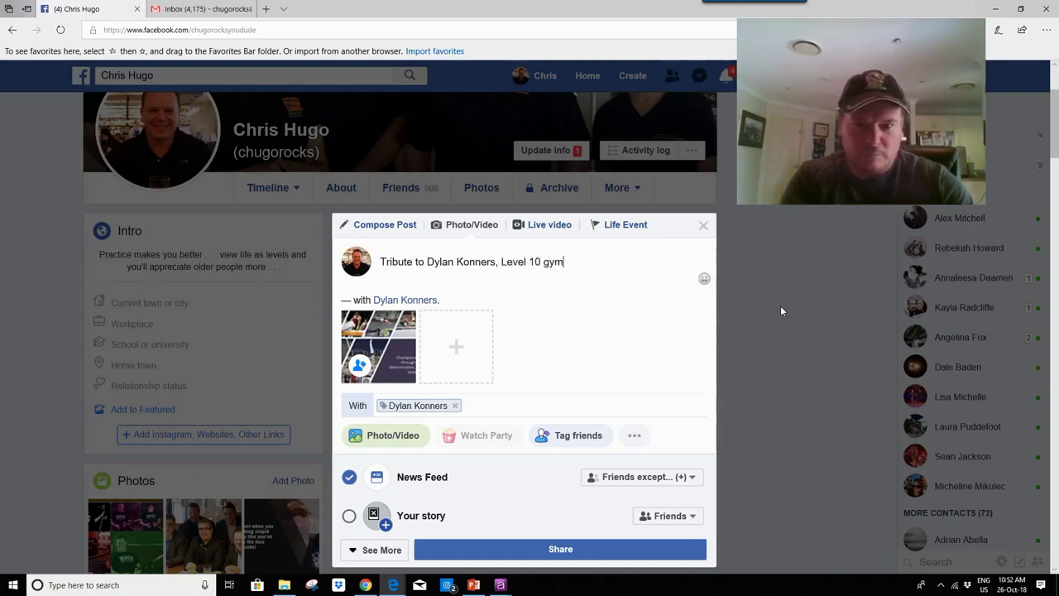
text(nast)
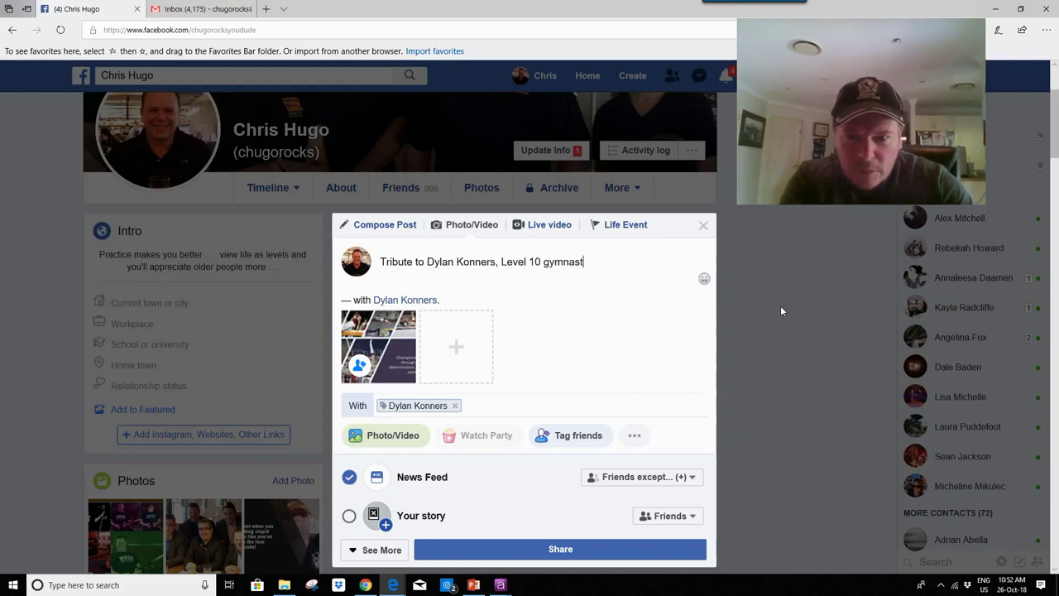
text( wh)
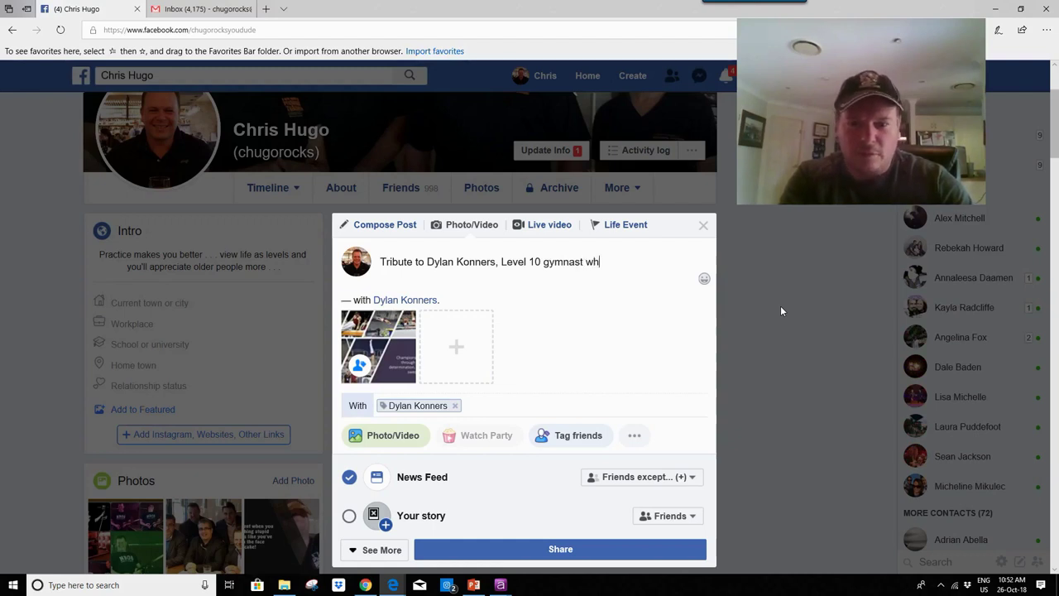
text(ose care)
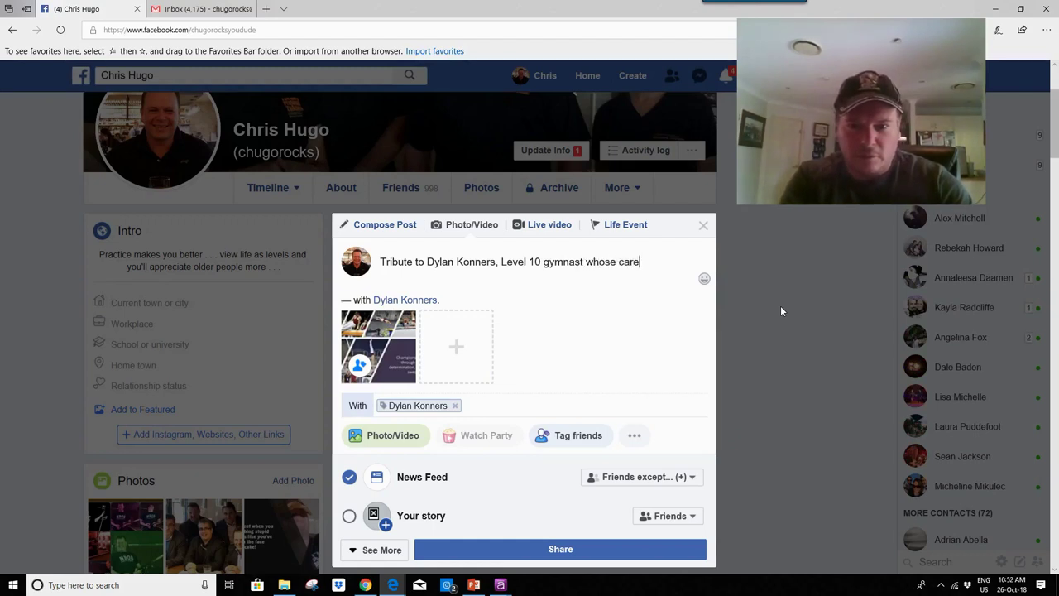
text(er was cut s)
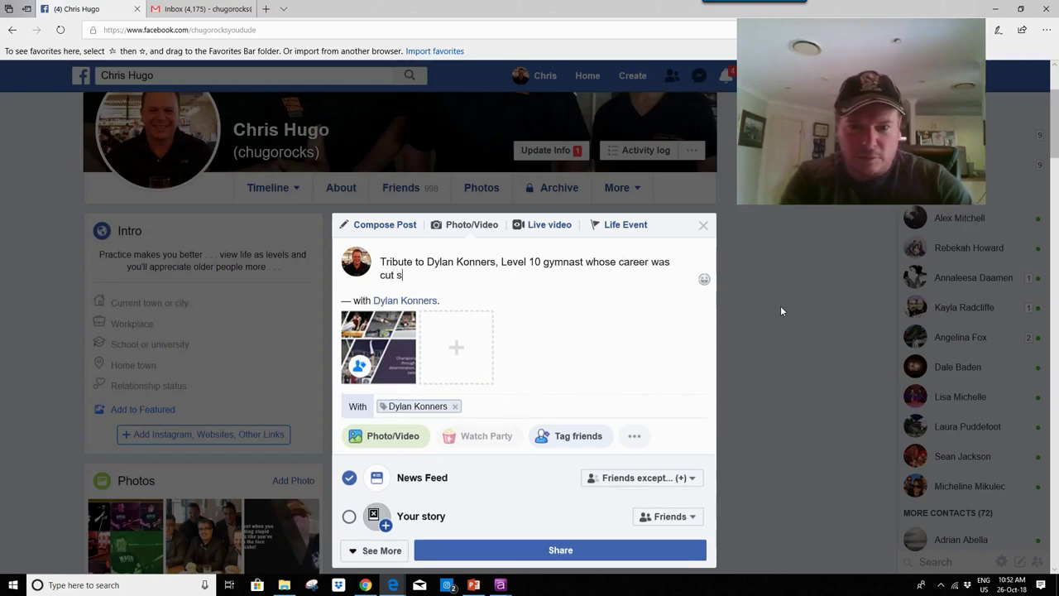
text(hort by a )
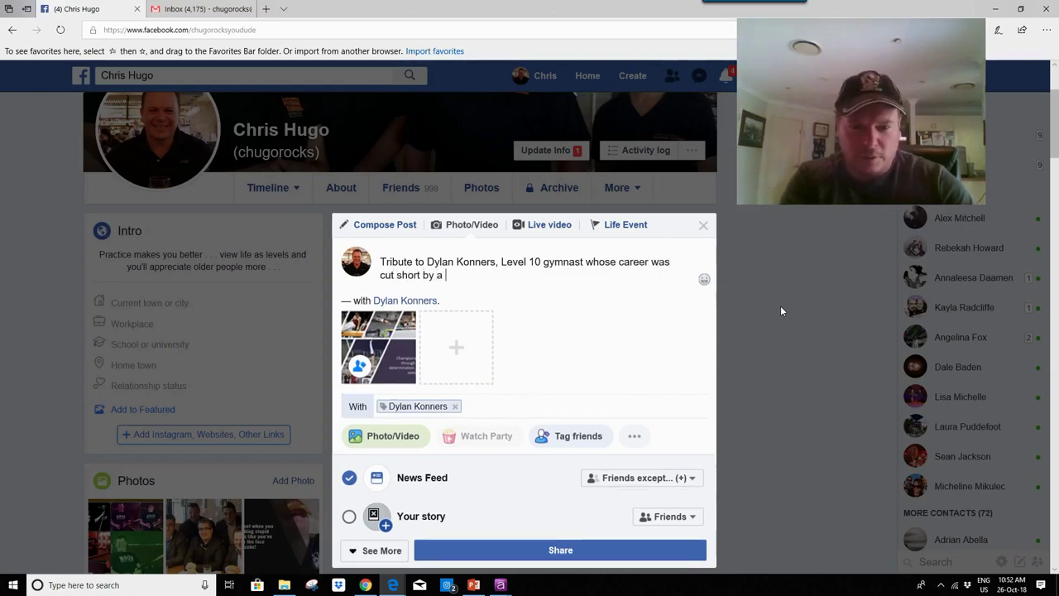
text(terrible foot injury)
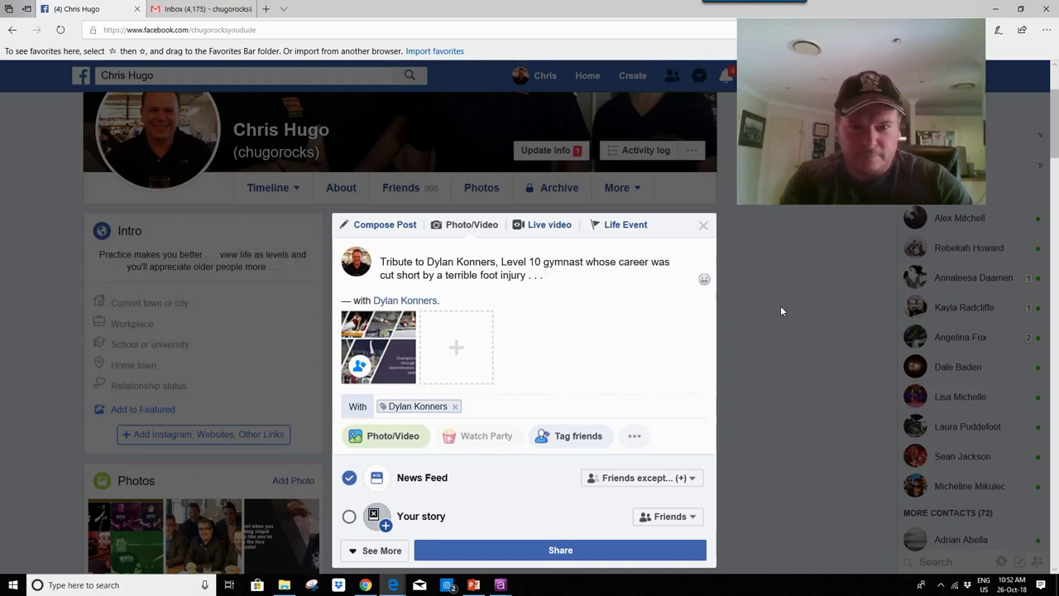
text(. . . we rem)
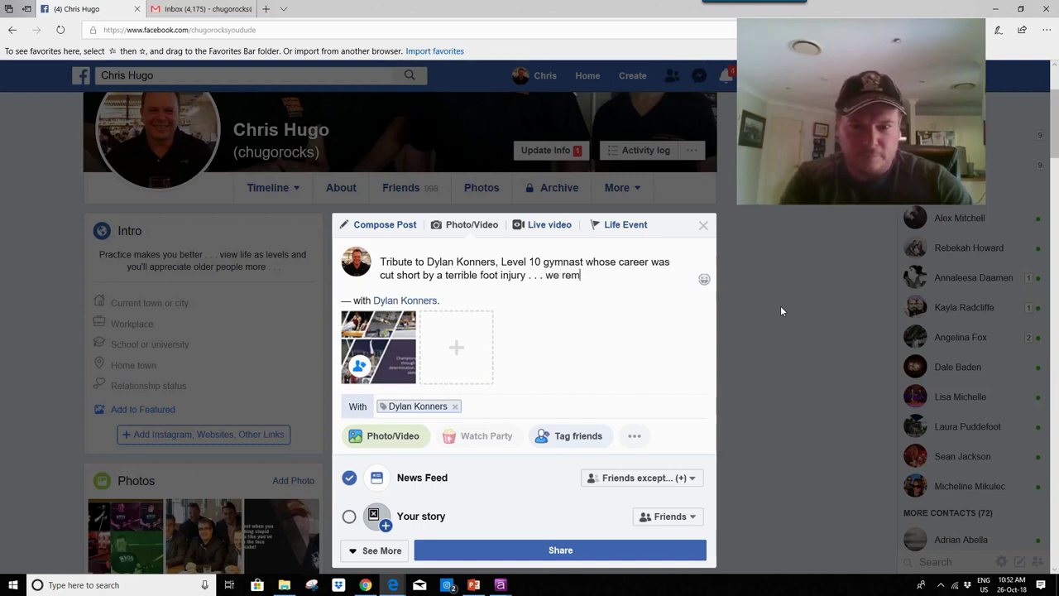
text(ember how good y)
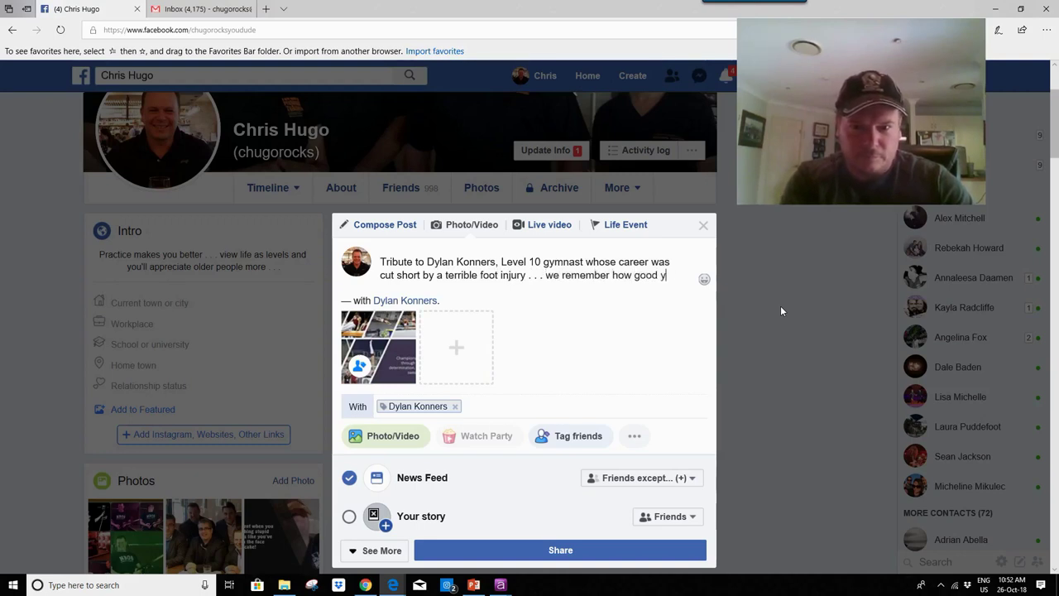
text(ou were mate, )
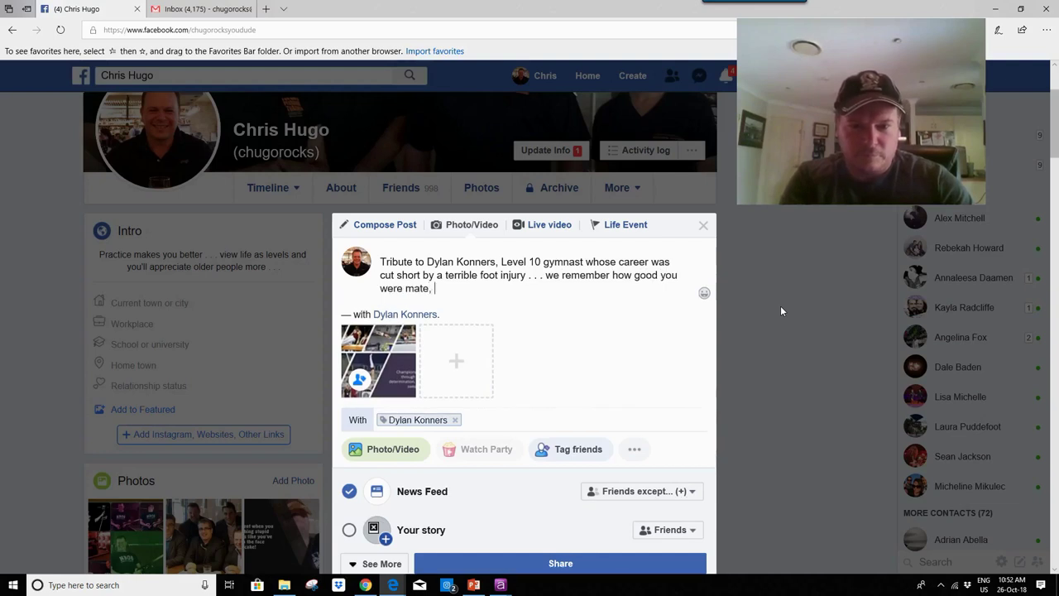
text(never forget th)
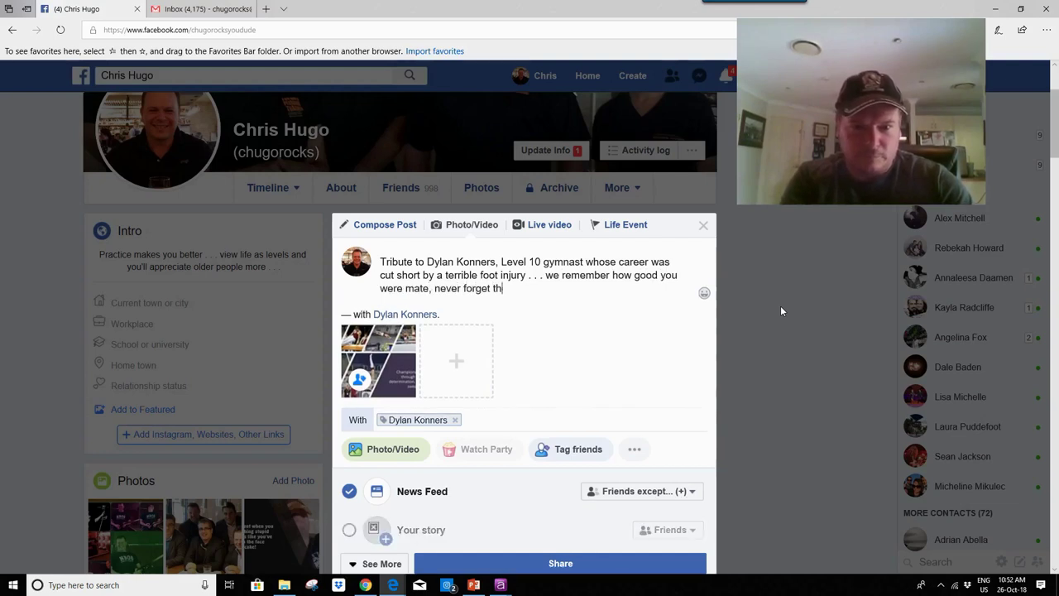
text(e hun)
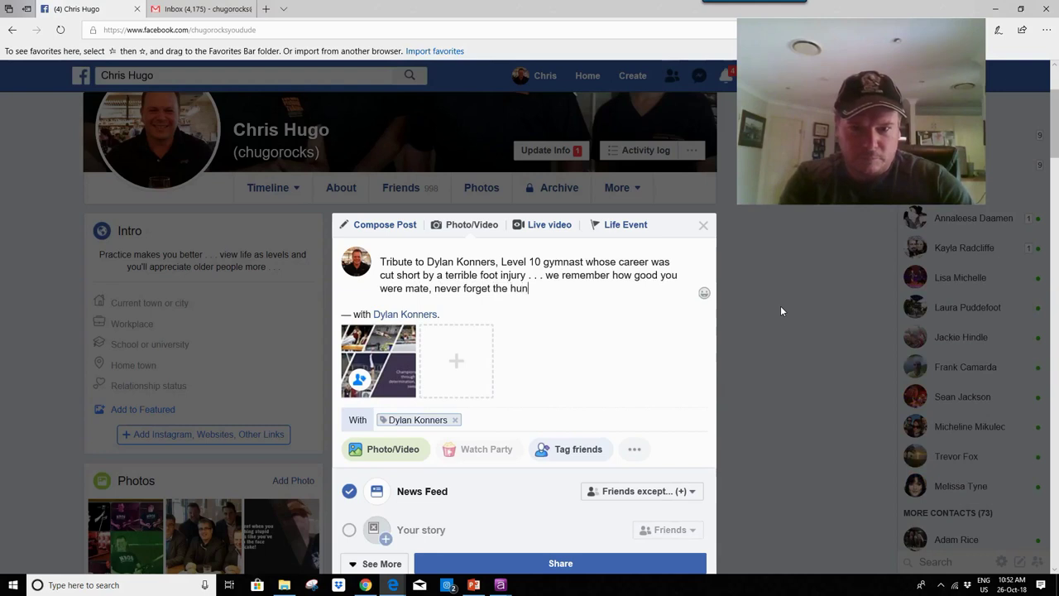
text(dreds of h)
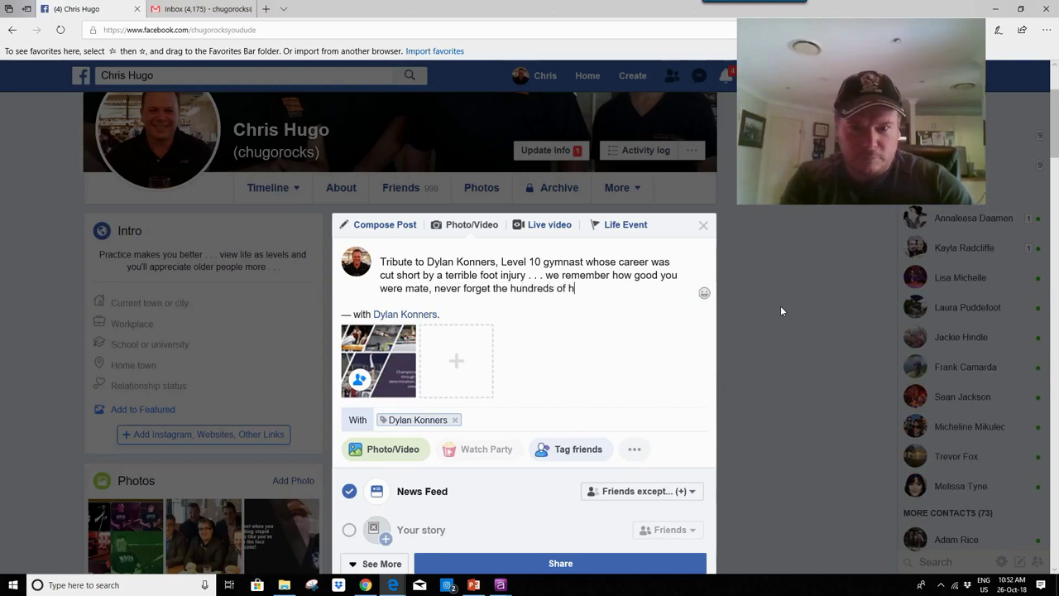
text(ours of practice )
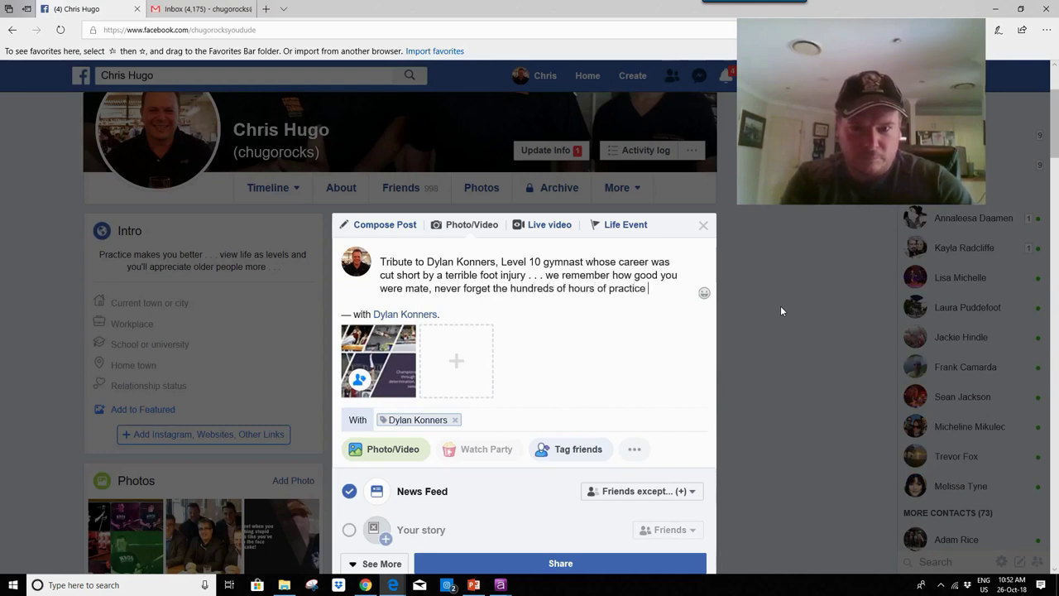
text(you've put )
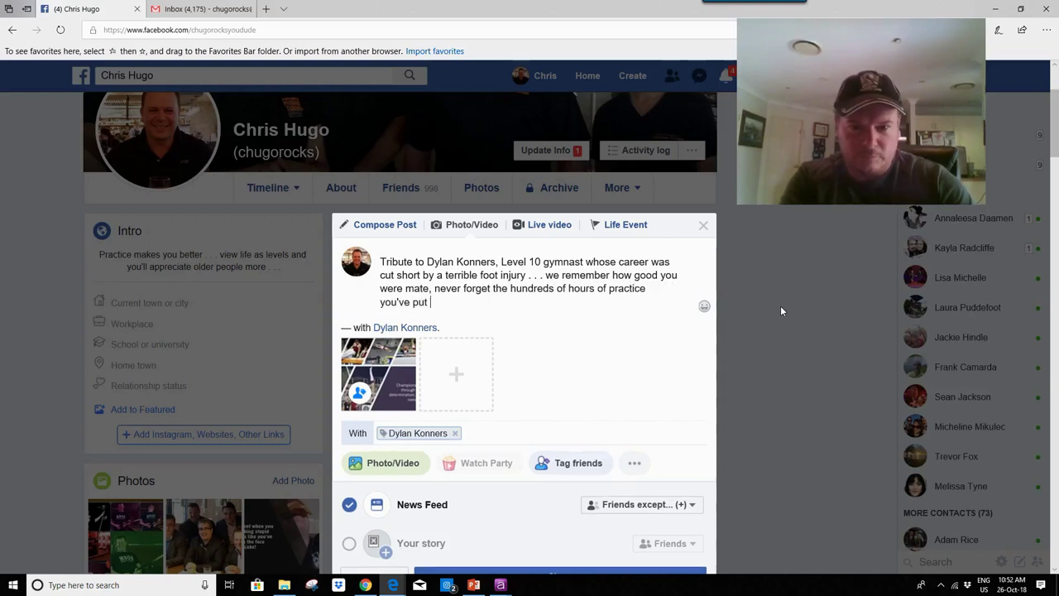
text(in over the pas)
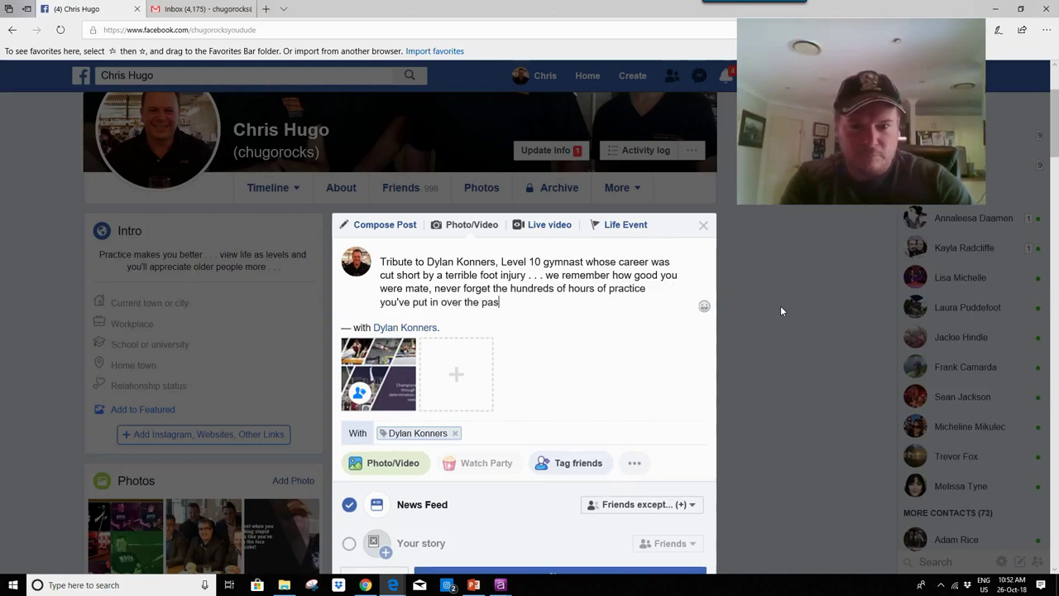
text(t 12 years . .)
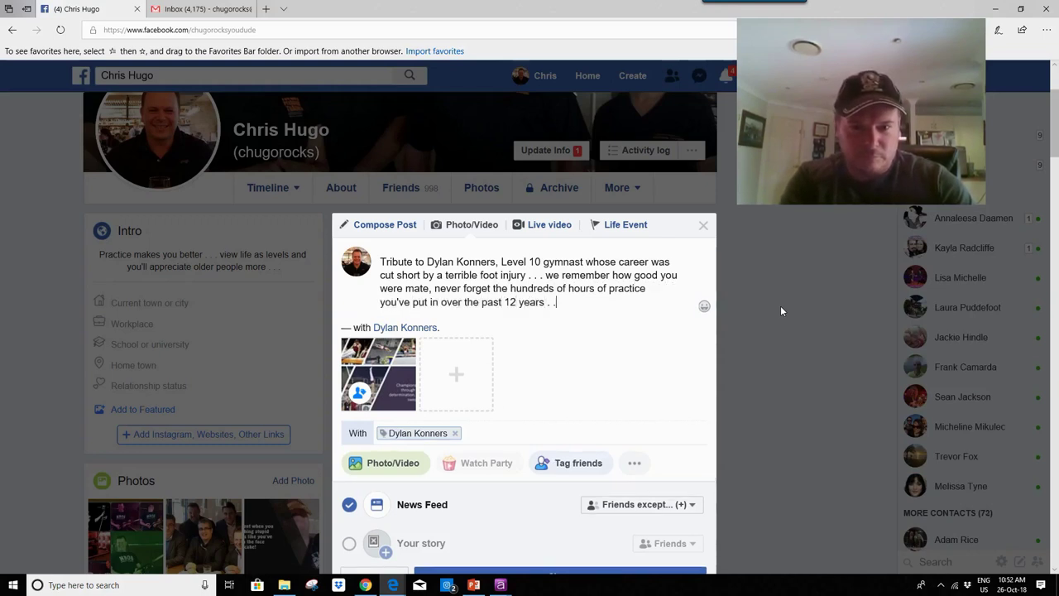
text( . you are and always will be a cham)
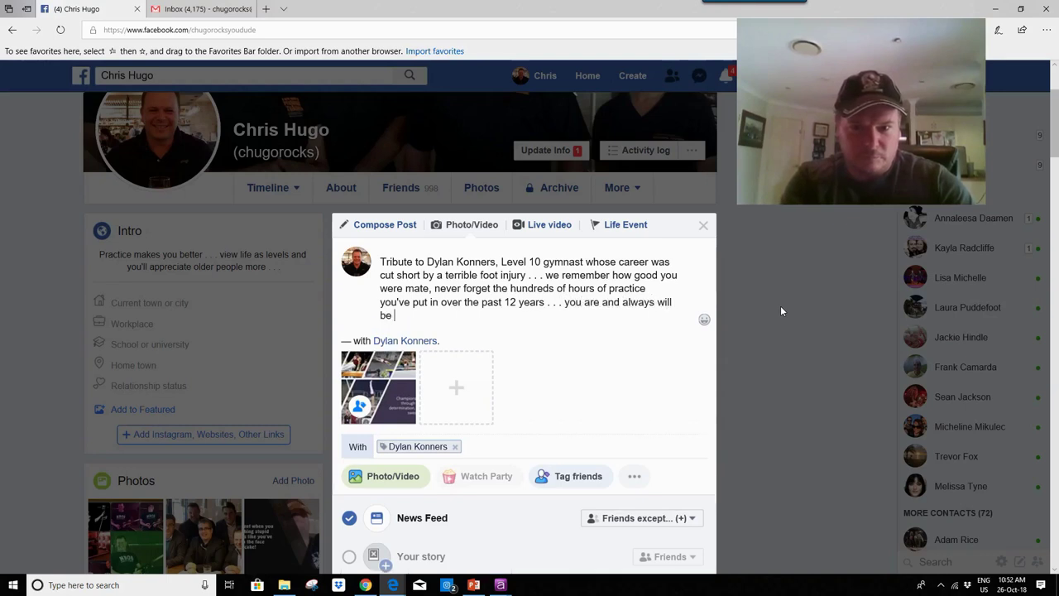
text(pion mate!)
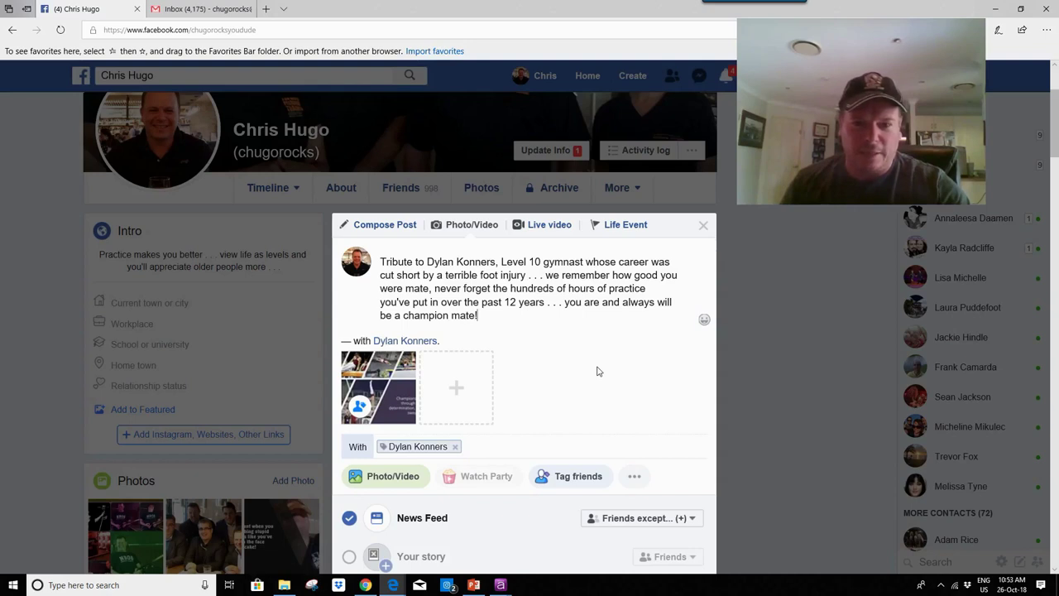
Step: Share the finished tribute post to the timeline
scroll(599, 372, down, 1)
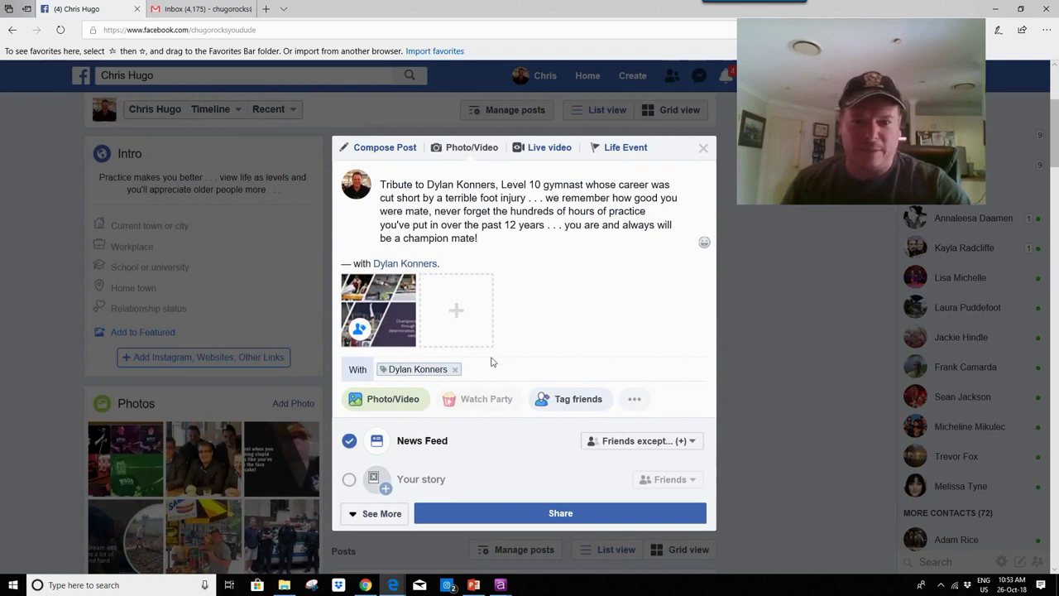
scroll(561, 450, down, 1)
click(563, 437)
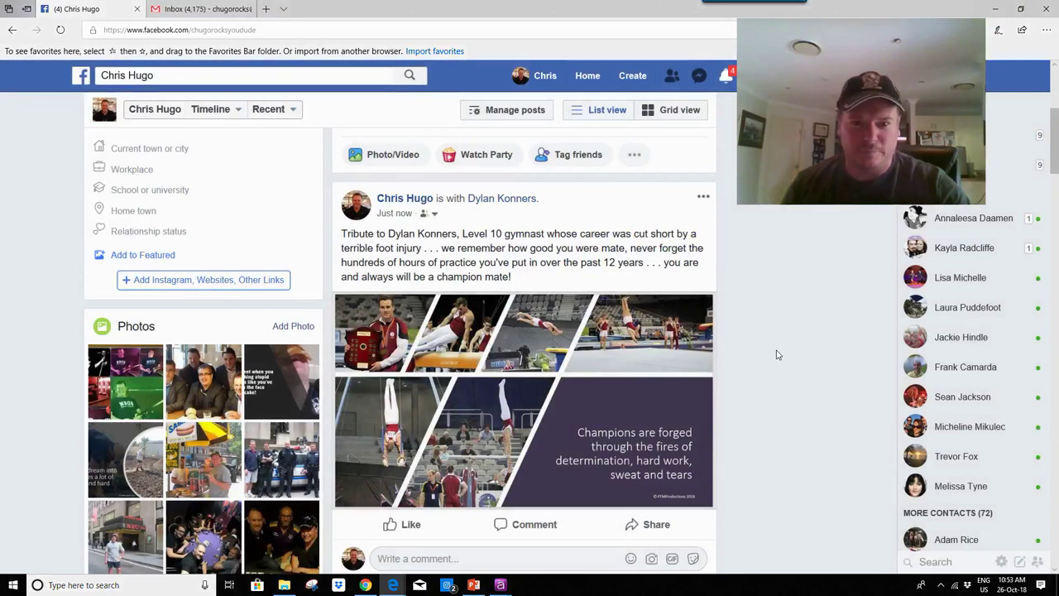
Step: Open the tagged friend's profile from the post and scroll through it
click(502, 198)
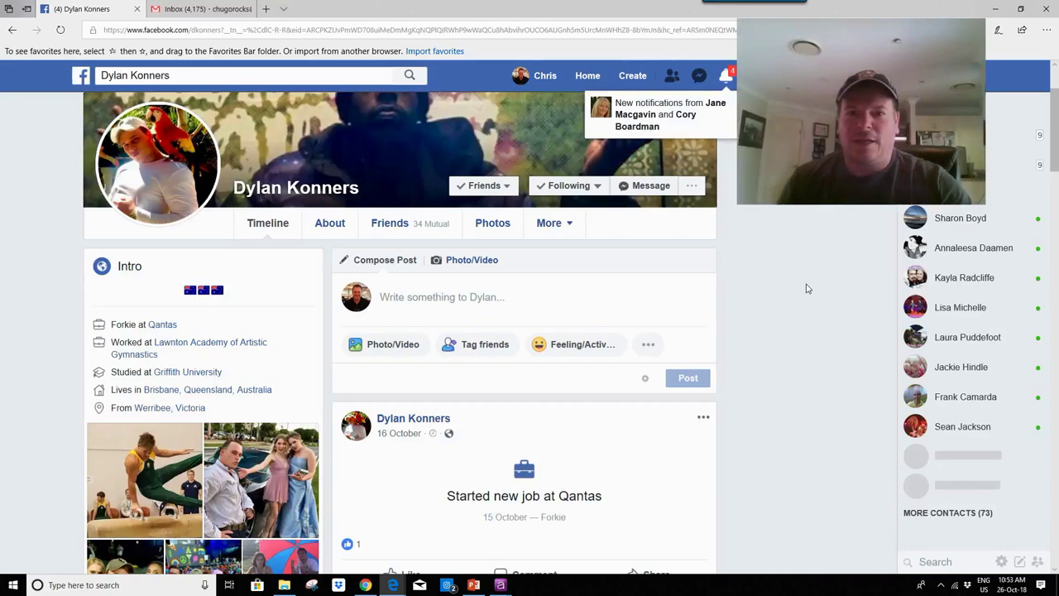
scroll(809, 289, down, 3)
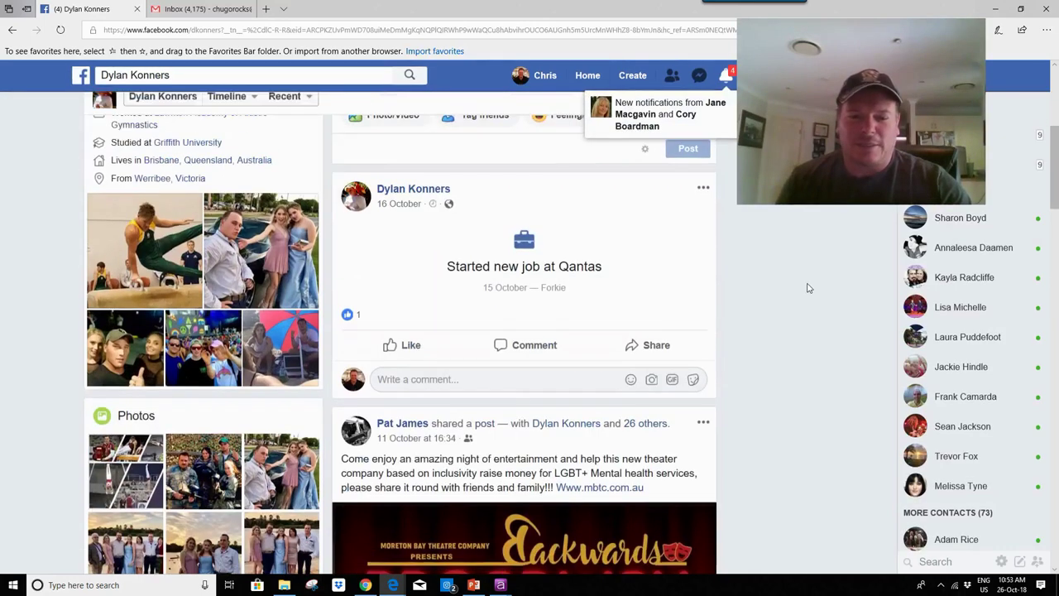
scroll(809, 286, down, 3)
scroll(809, 285, down, 8)
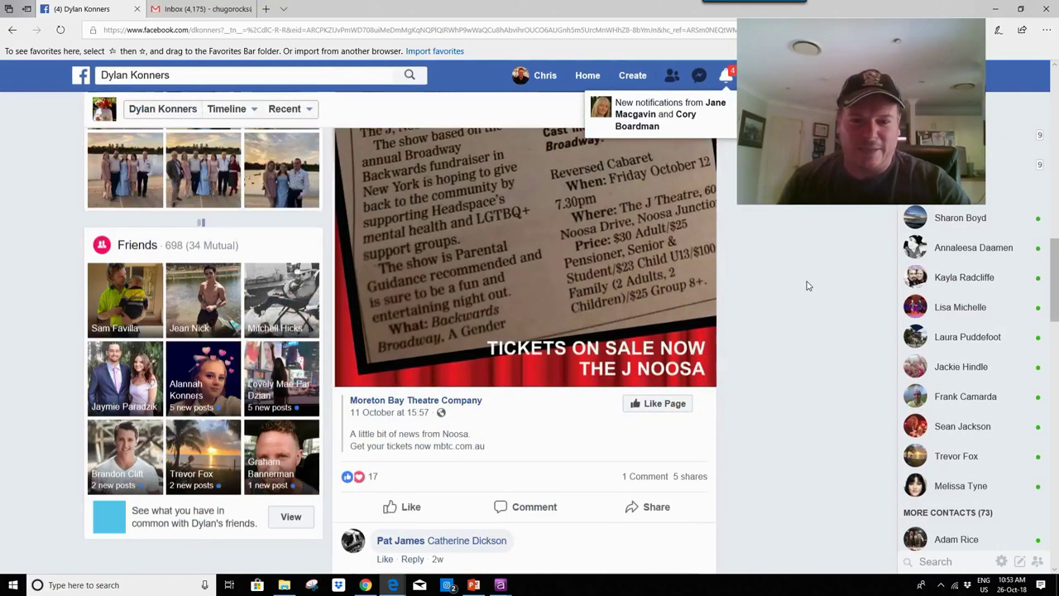
scroll(809, 286, down, 3)
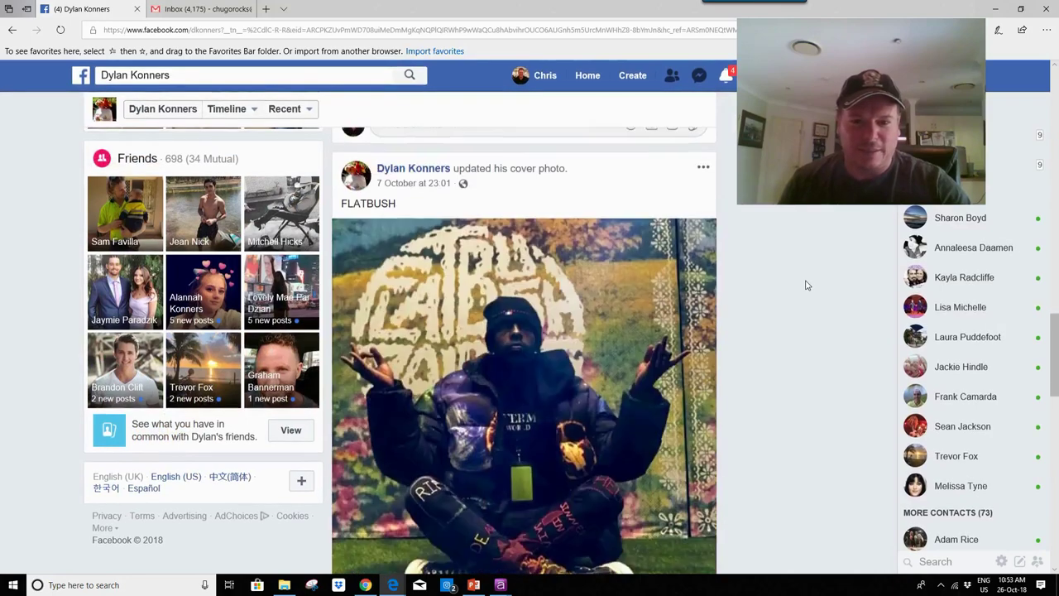
scroll(807, 276, down, 10)
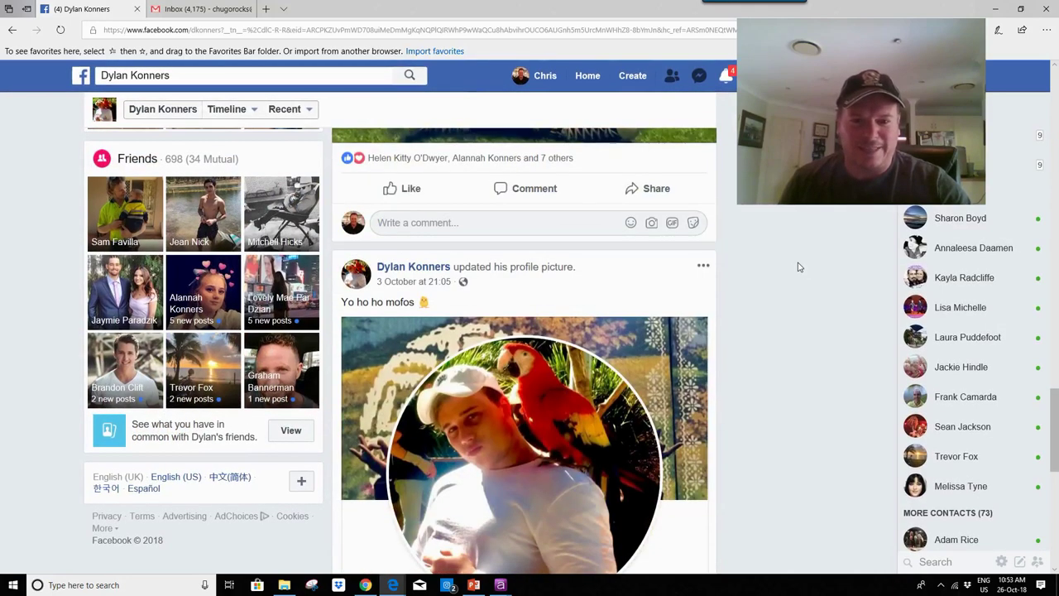
scroll(798, 267, down, 3)
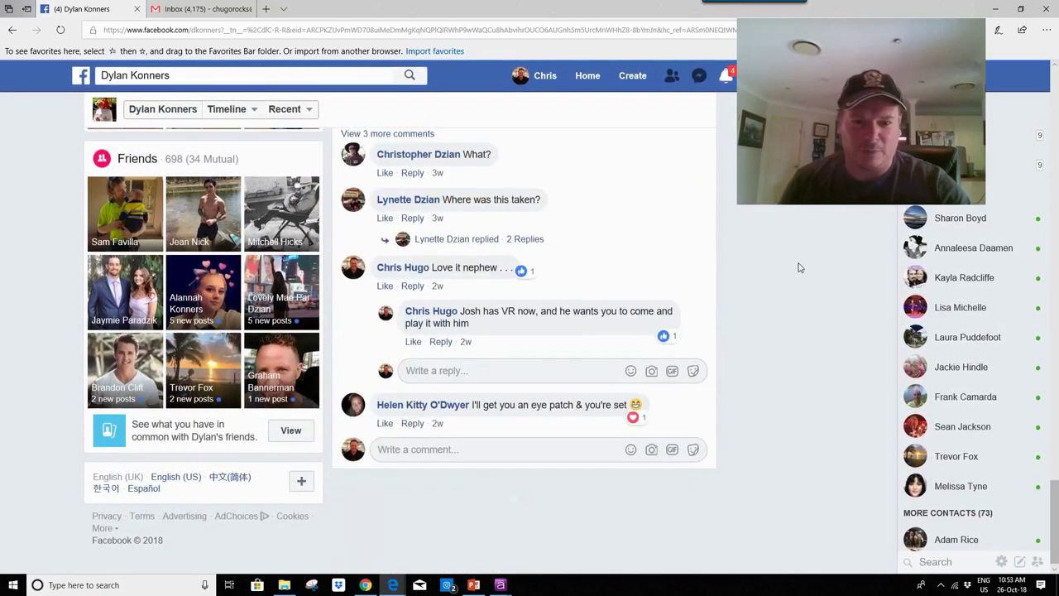
scroll(794, 258, up, 10)
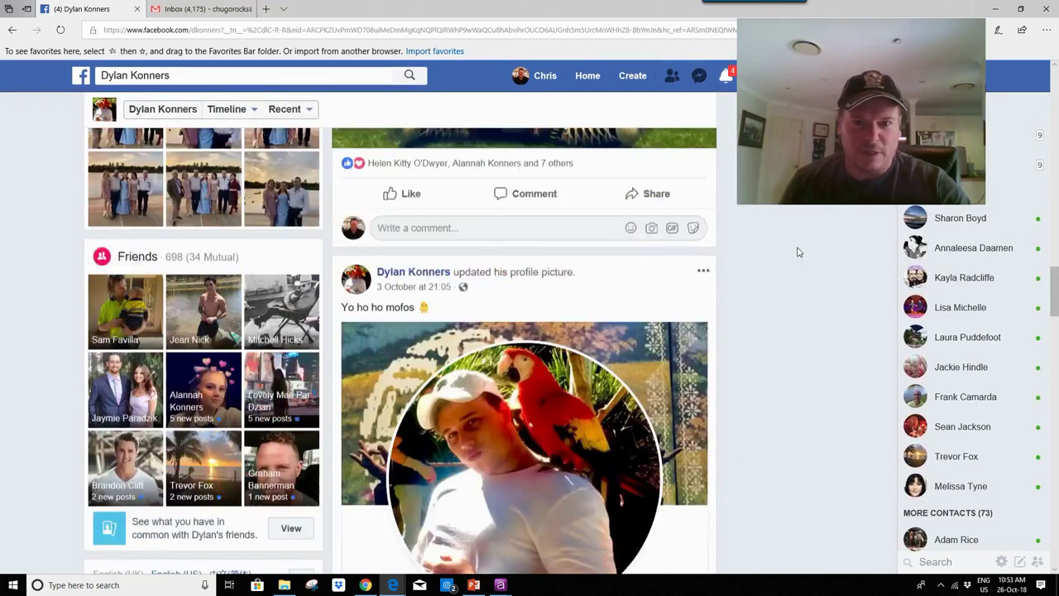
scroll(794, 250, up, 10)
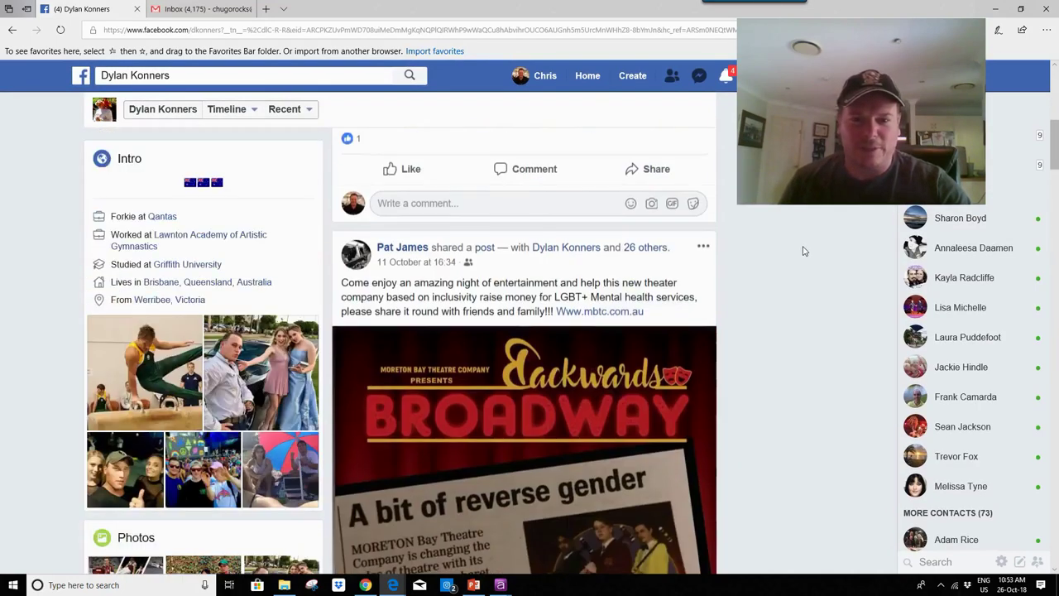
scroll(802, 250, up, 5)
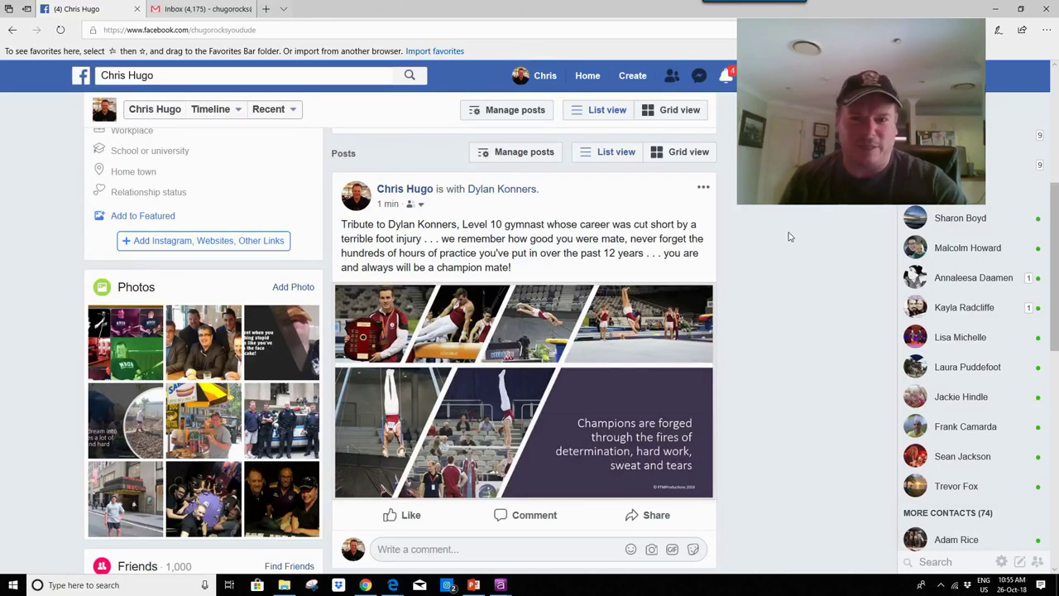
Step: Edit the tribute post, deleting the injury phrase and the practice sentence
click(704, 189)
click(641, 237)
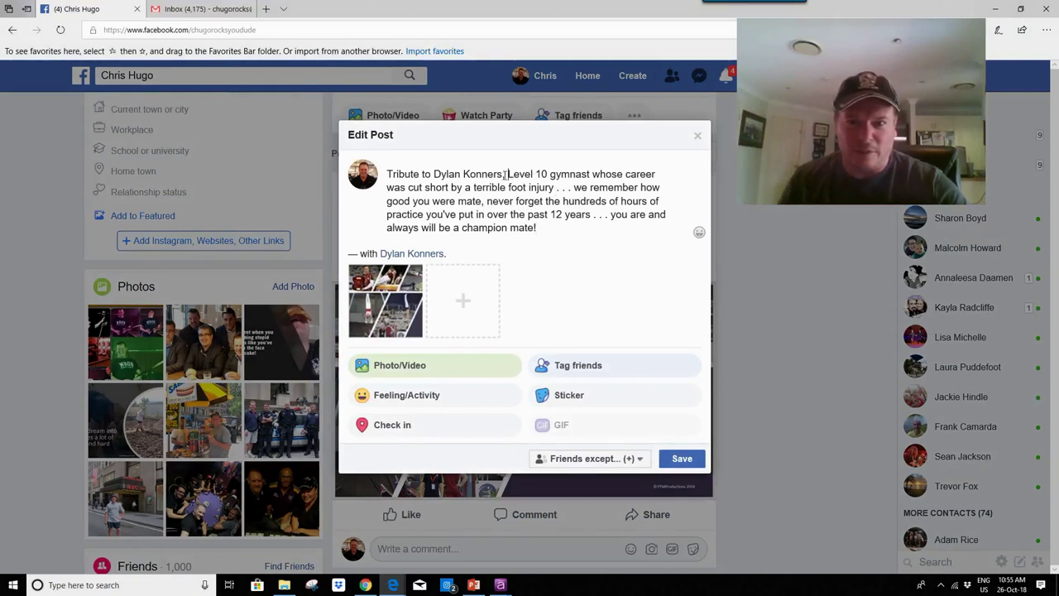
drag(504, 174, 553, 191)
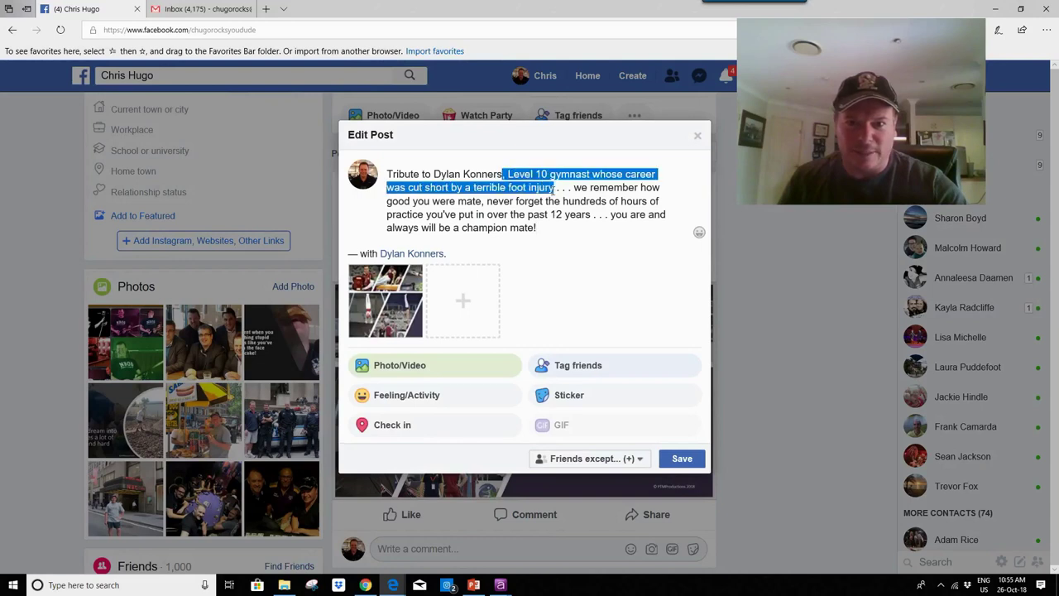
key(BackSpace)
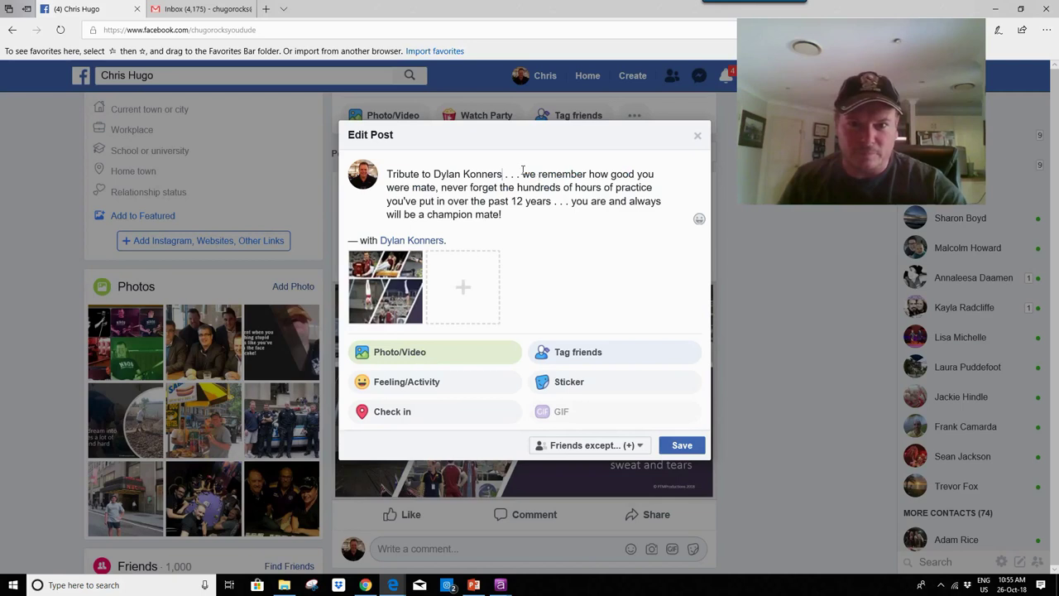
drag(523, 175, 552, 202)
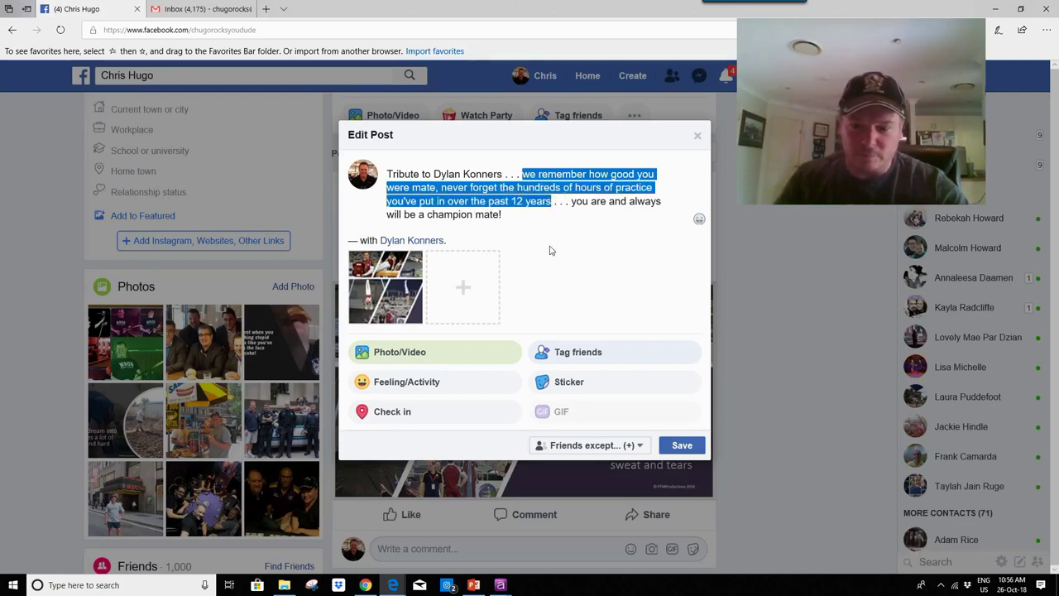
key(BackSpace)
key(BackSpace)
key(BackSpace)
key(BackSpace)
key(BackSpace)
key(BackSpace)
key(BackSpace)
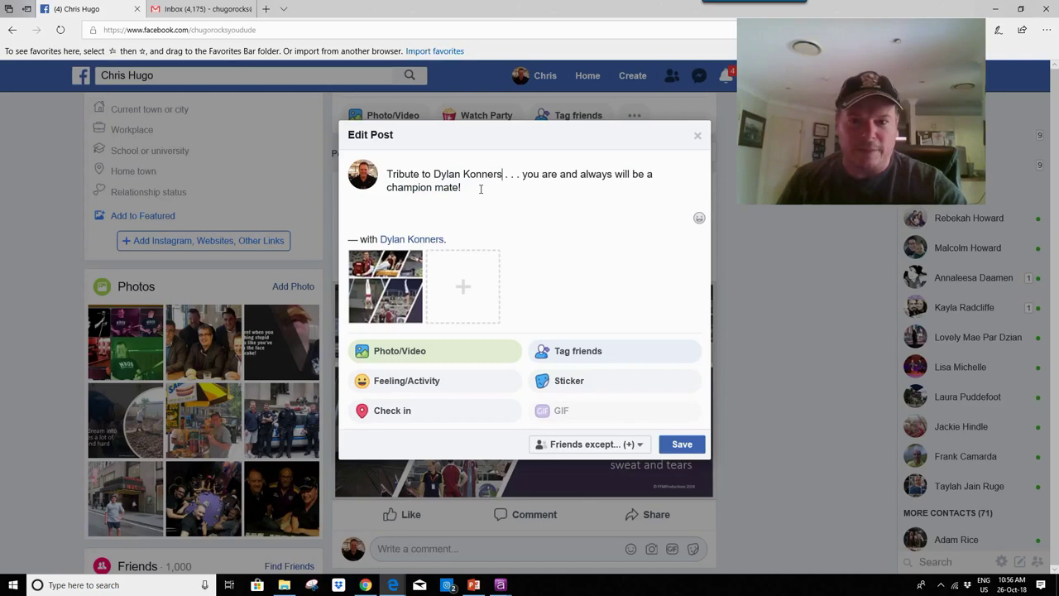
Step: Discard the unsaved edits, then delete the tribute post and confirm the deletion
click(696, 138)
click(626, 274)
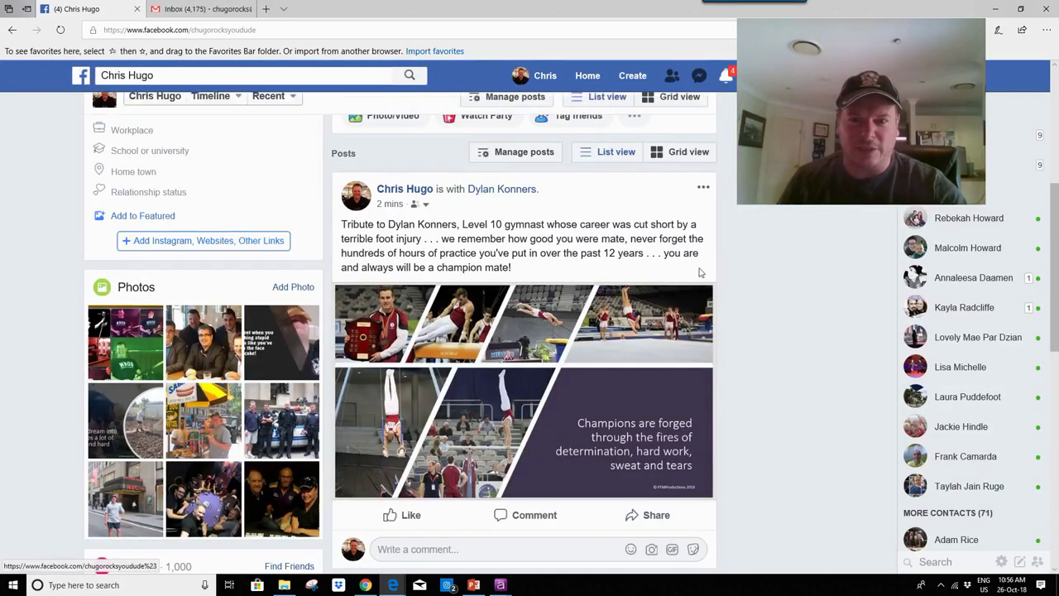
click(704, 191)
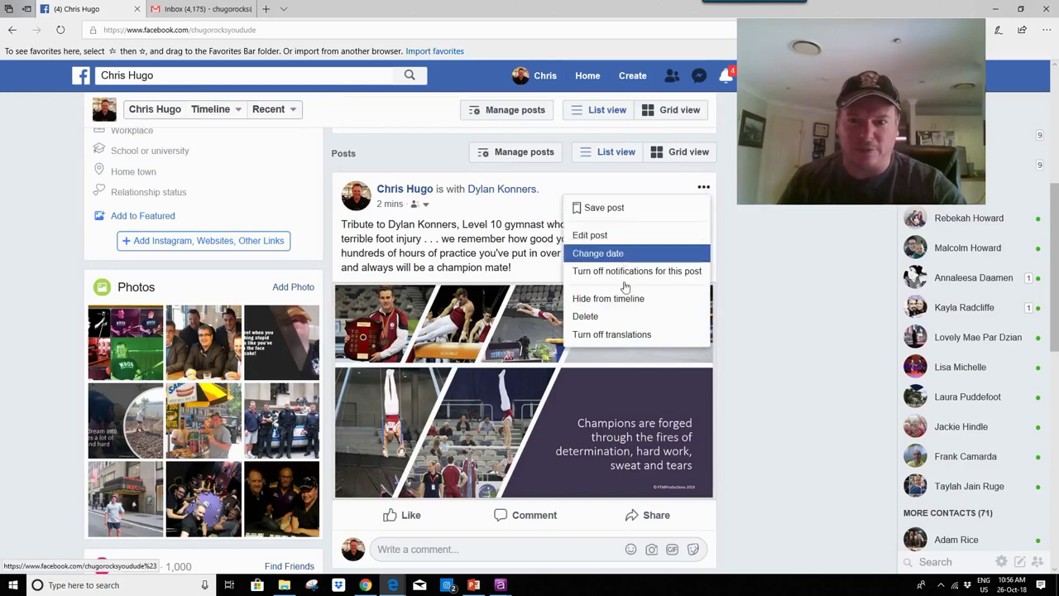
click(619, 318)
click(662, 286)
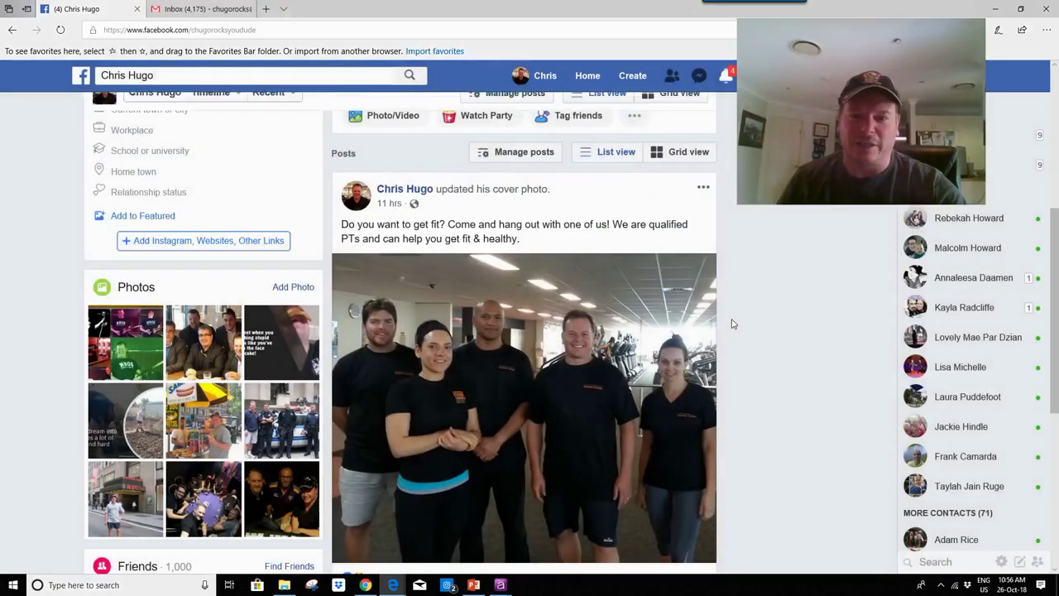
scroll(811, 323, up, 3)
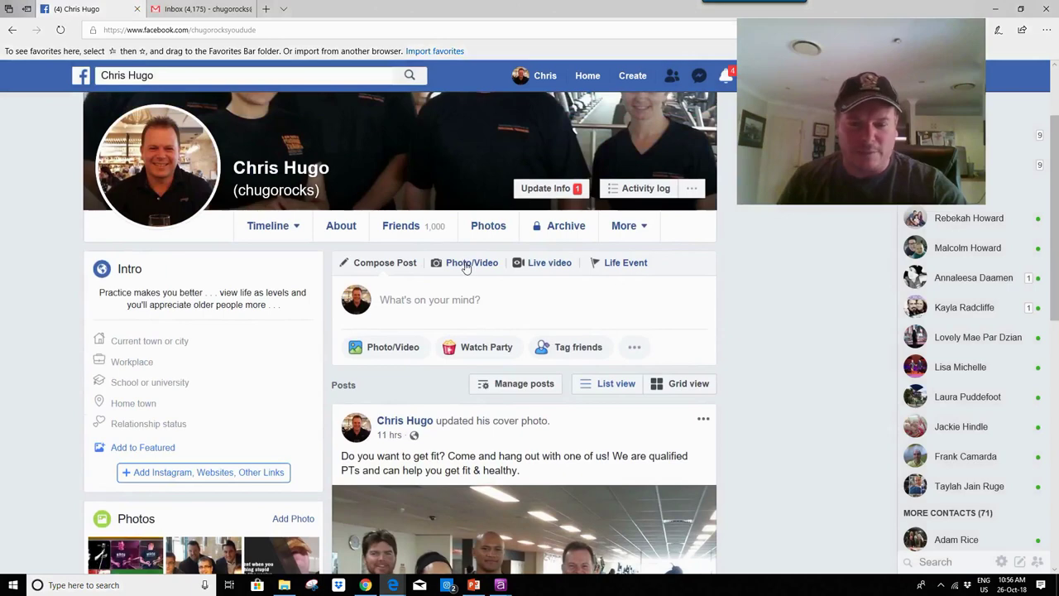
Step: Start a new photo post and browse the My Passport drive, searching for 'mem'
click(437, 312)
click(395, 349)
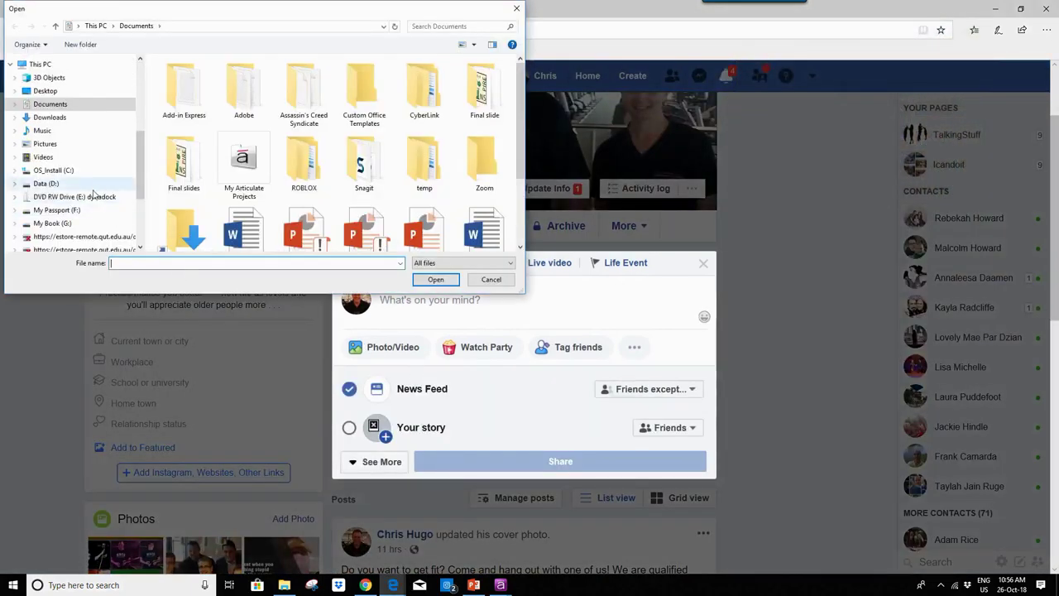
click(14, 211)
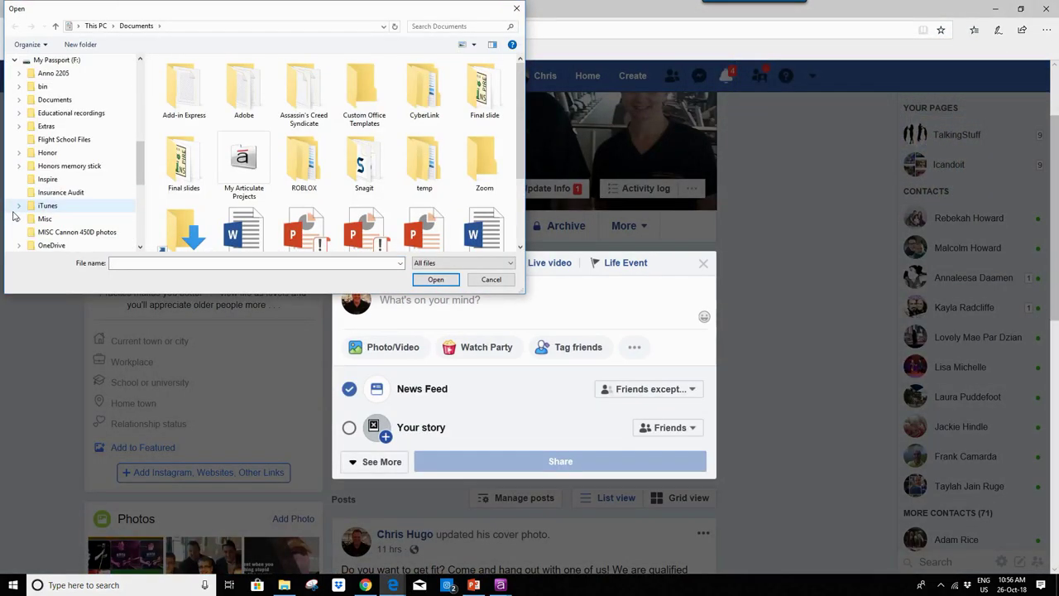
click(19, 116)
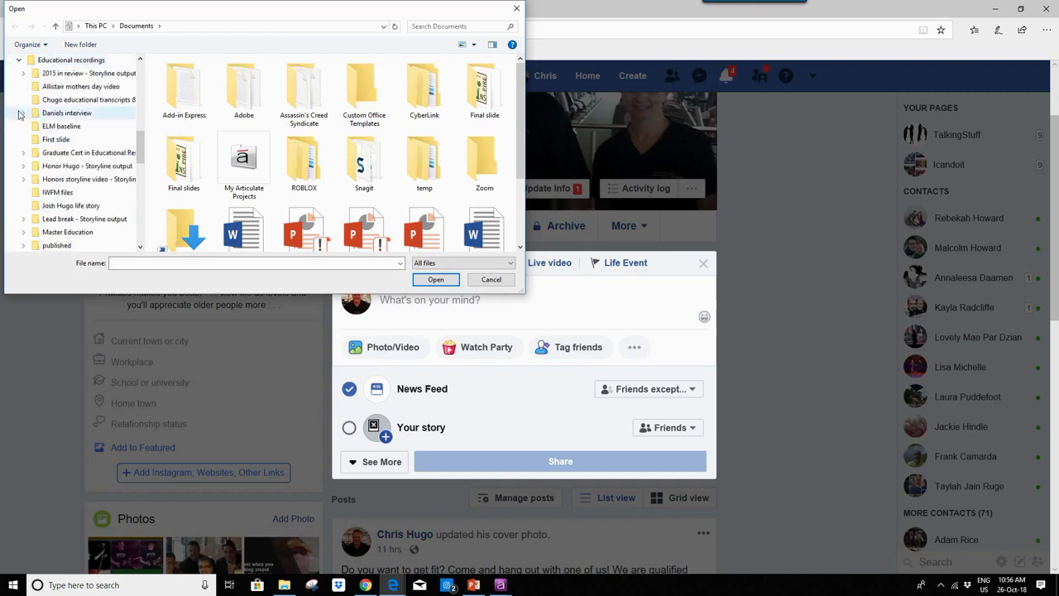
click(453, 26)
text(meme)
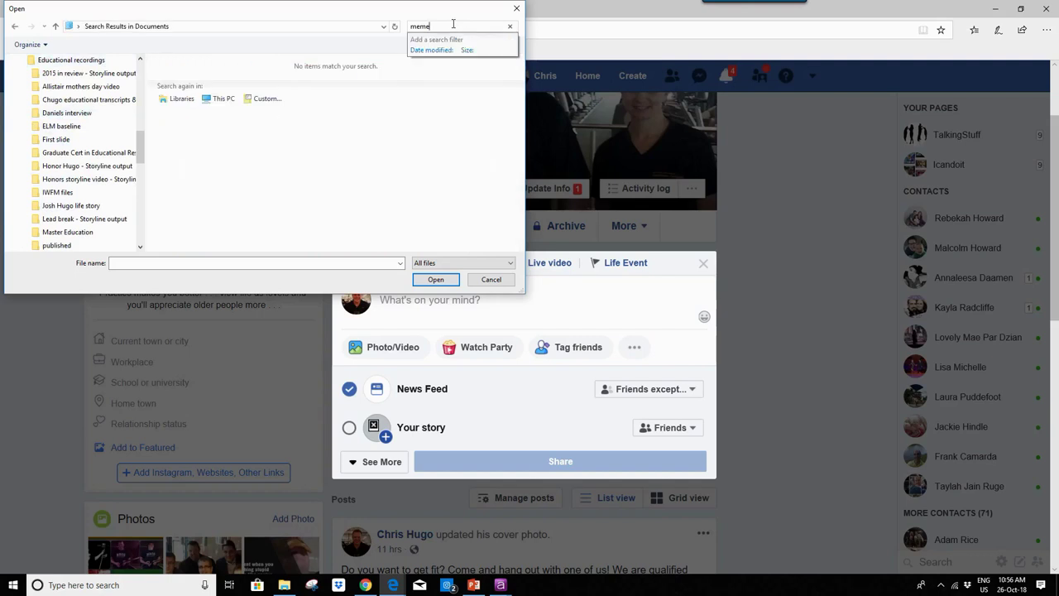
Step: Search Educational recordings for 'meme', attach the champion series image and share the post
click(71, 60)
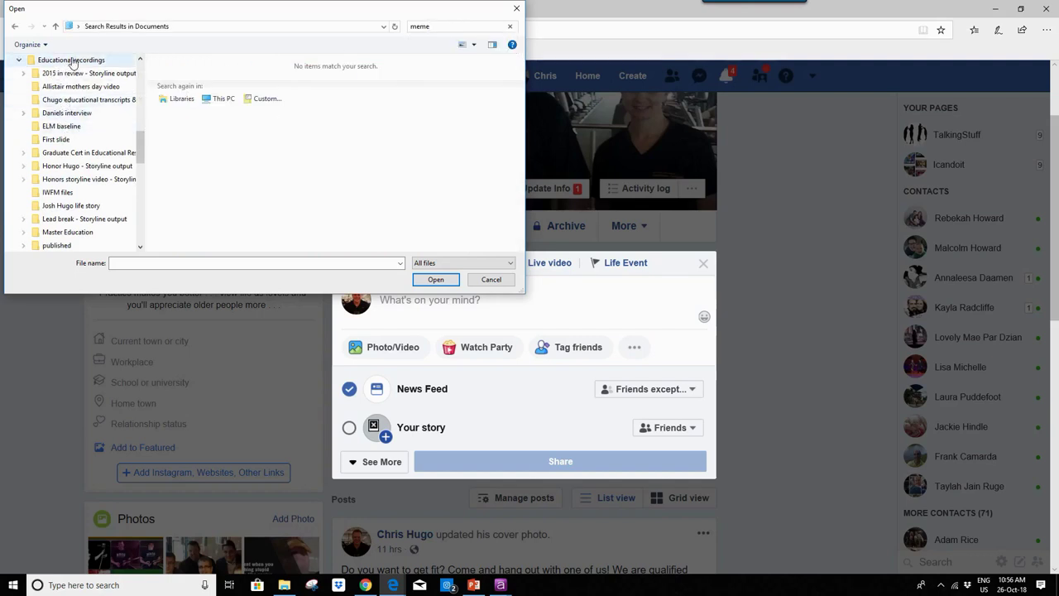
click(439, 26)
text(meme)
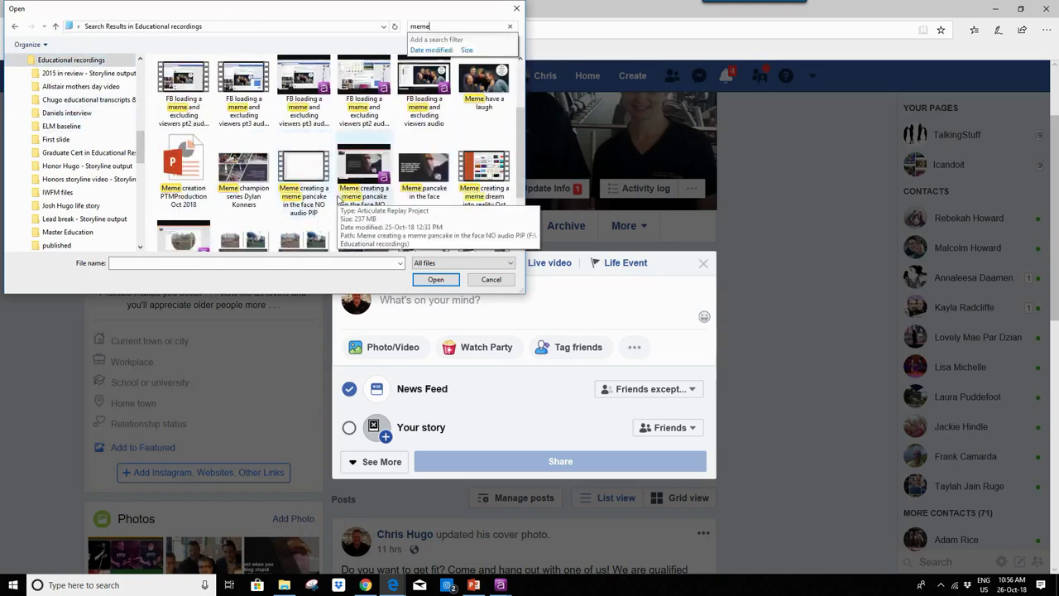
double_click(243, 172)
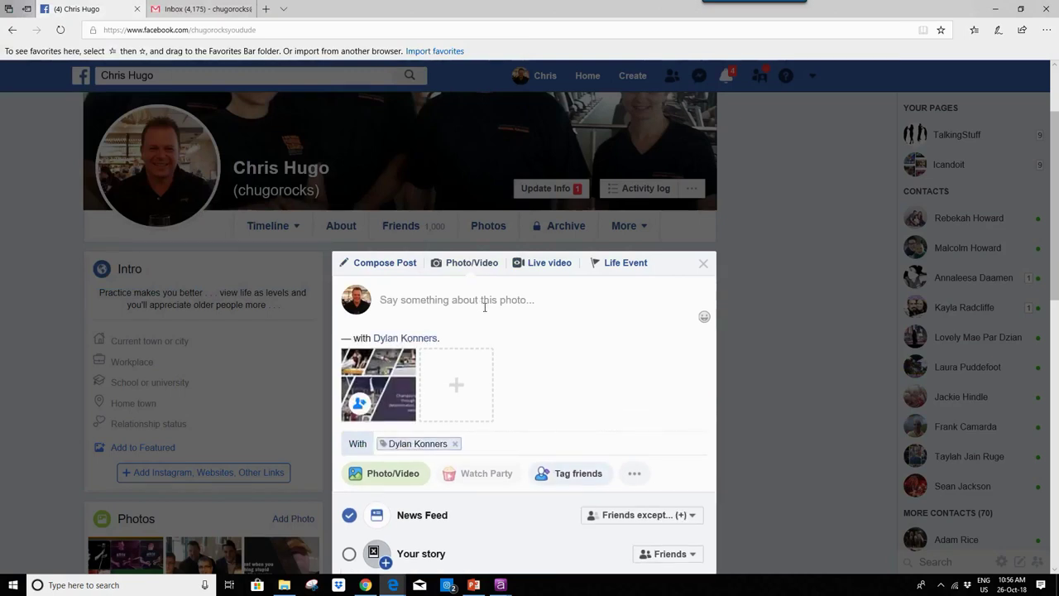
scroll(645, 451, down, 2)
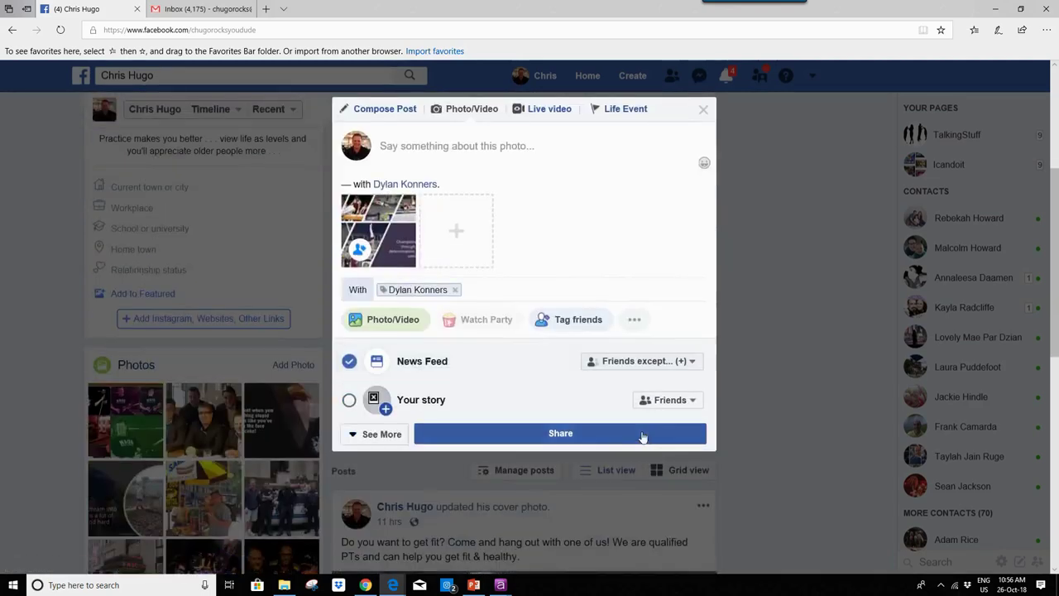
click(643, 434)
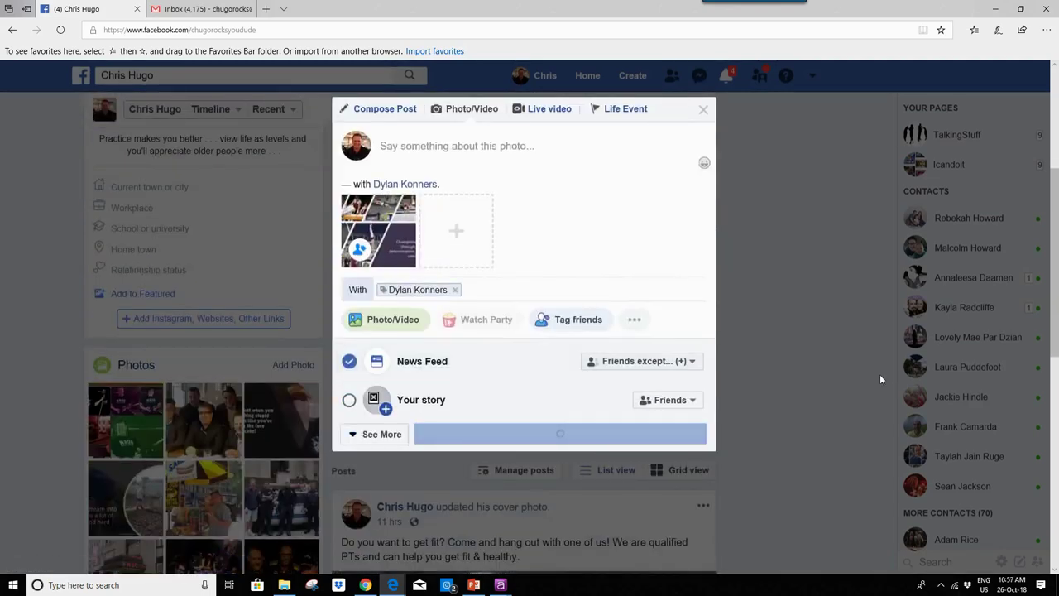